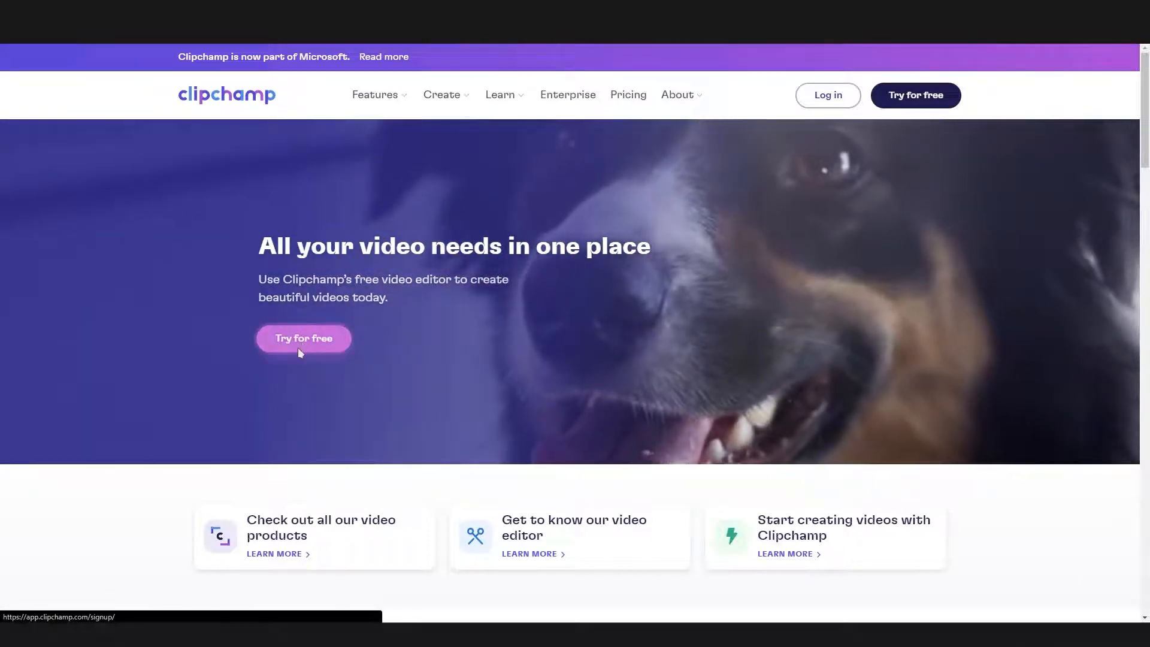
Sign up for a free Clipchamp account with Google and choose Personal as the sort of videos to make
{"action": "left_click", "coordinate": [299, 347]}
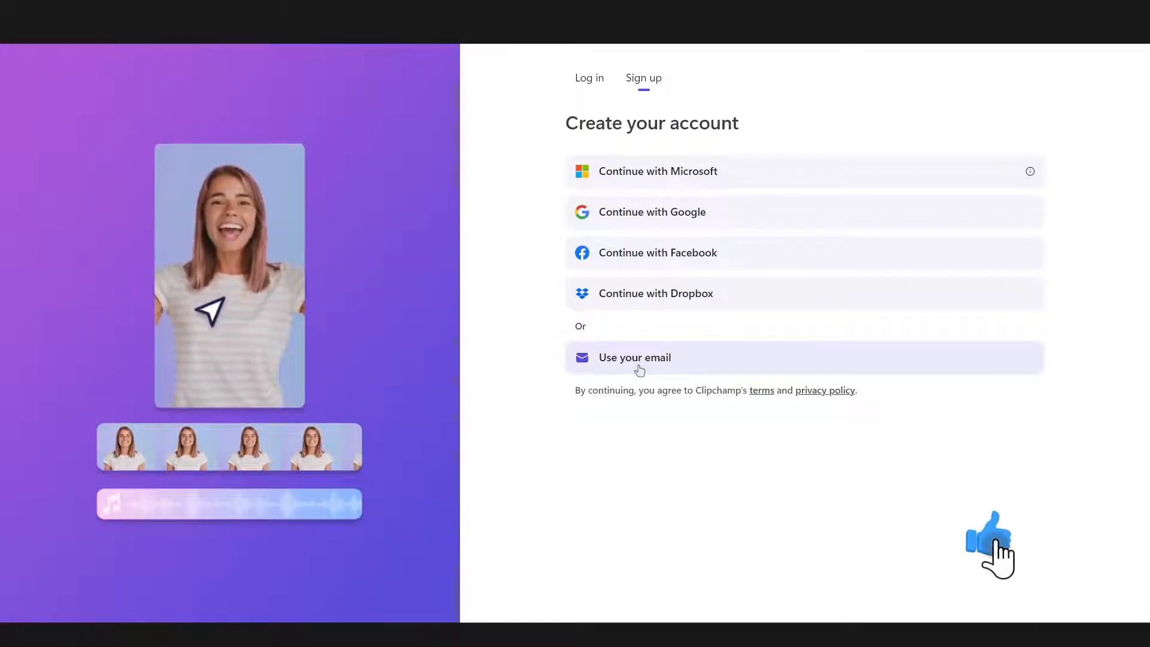
{"action": "left_click", "coordinate": [639, 213]}
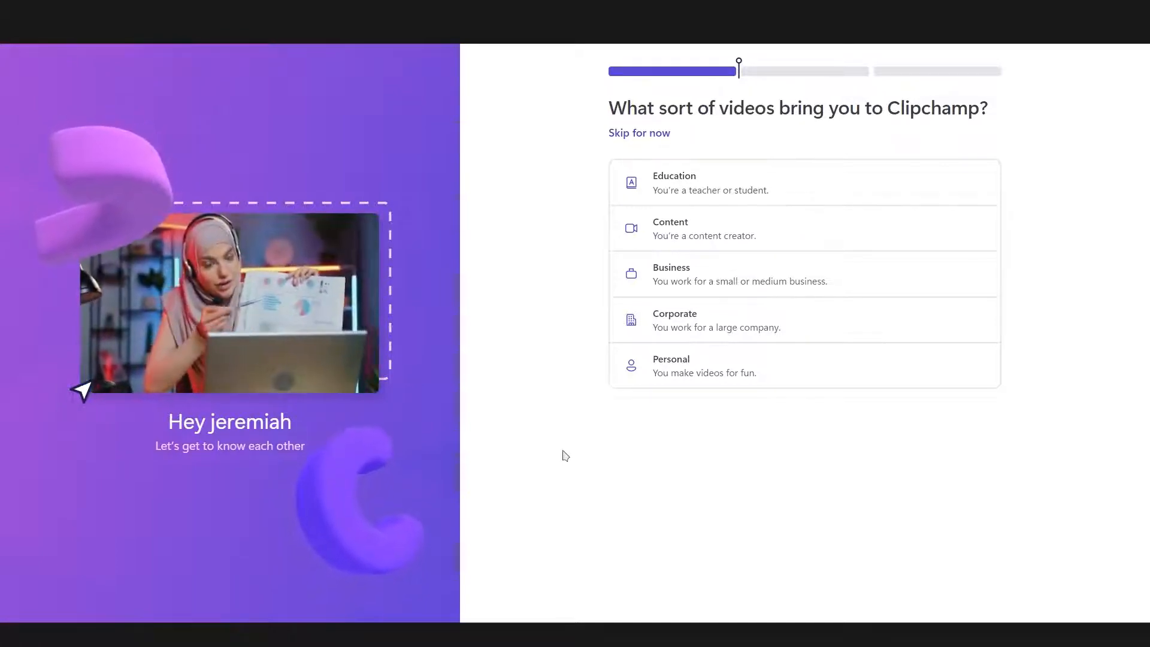
{"action": "left_click", "coordinate": [721, 378]}
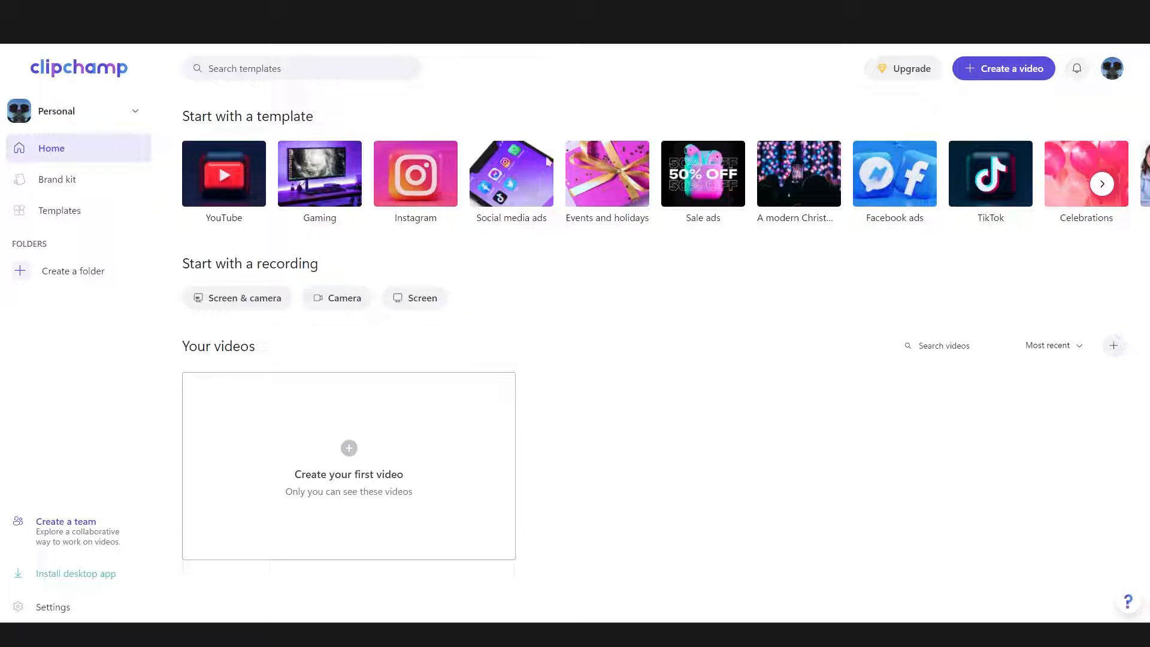
Open the template library and browse its YouTube, Gaming and Instagram categories
{"action": "left_click", "coordinate": [92, 223]}
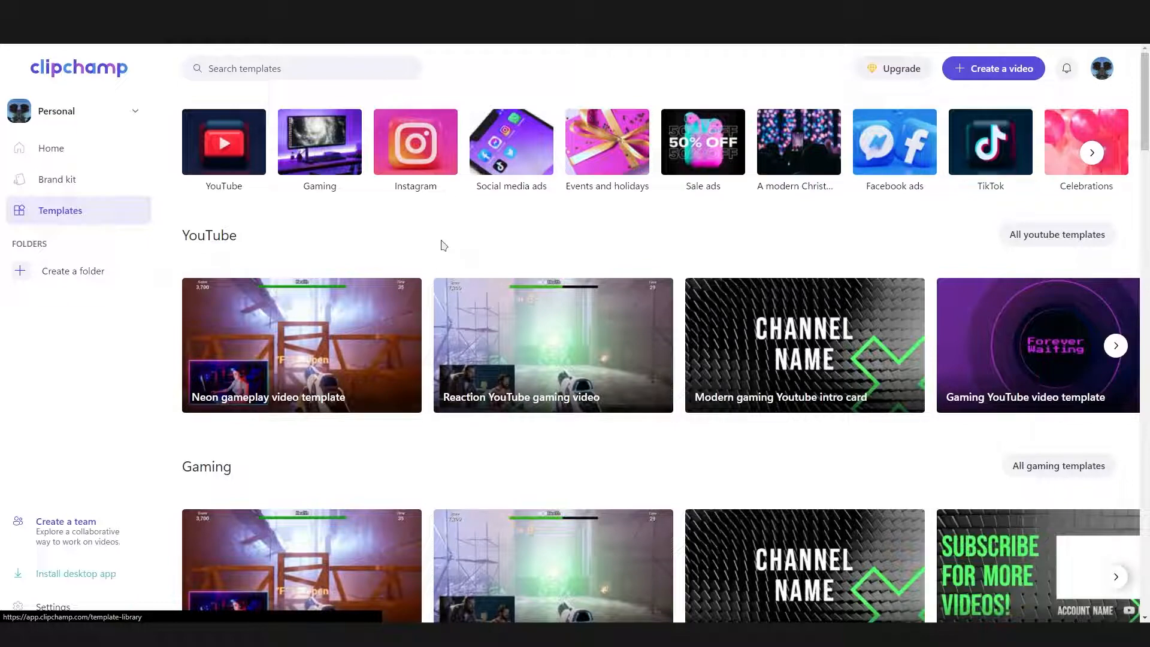
{"action": "scroll", "coordinate": [377, 342], "scroll_direction": "down", "scroll_amount": 5}
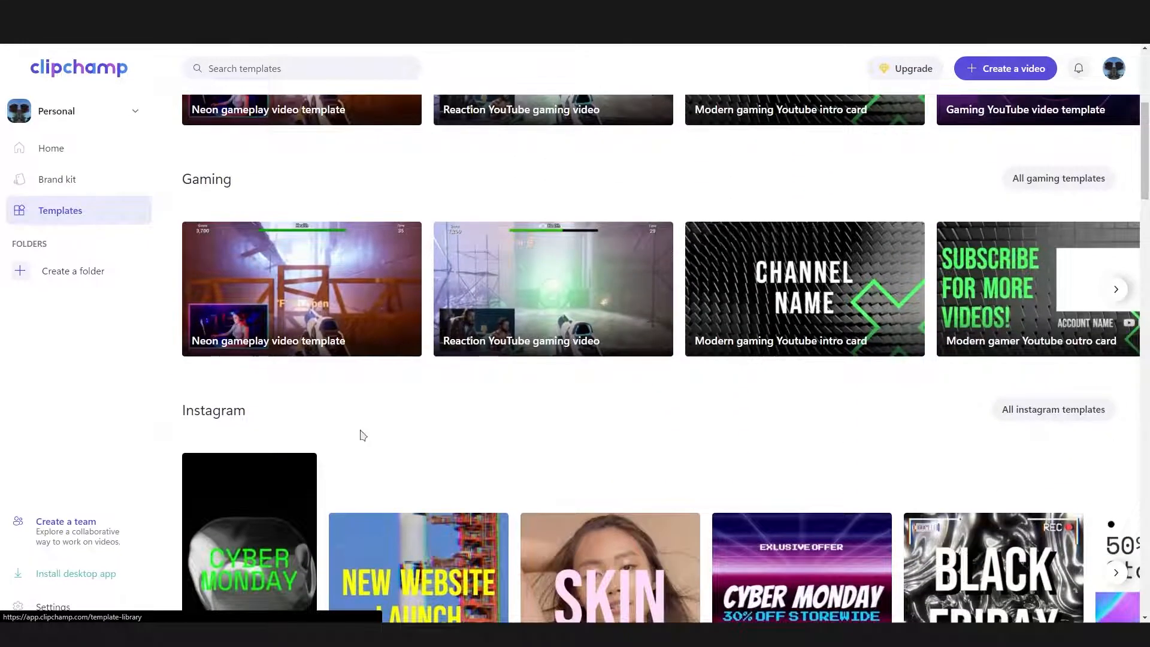
{"action": "scroll", "coordinate": [363, 435], "scroll_direction": "up", "scroll_amount": 5}
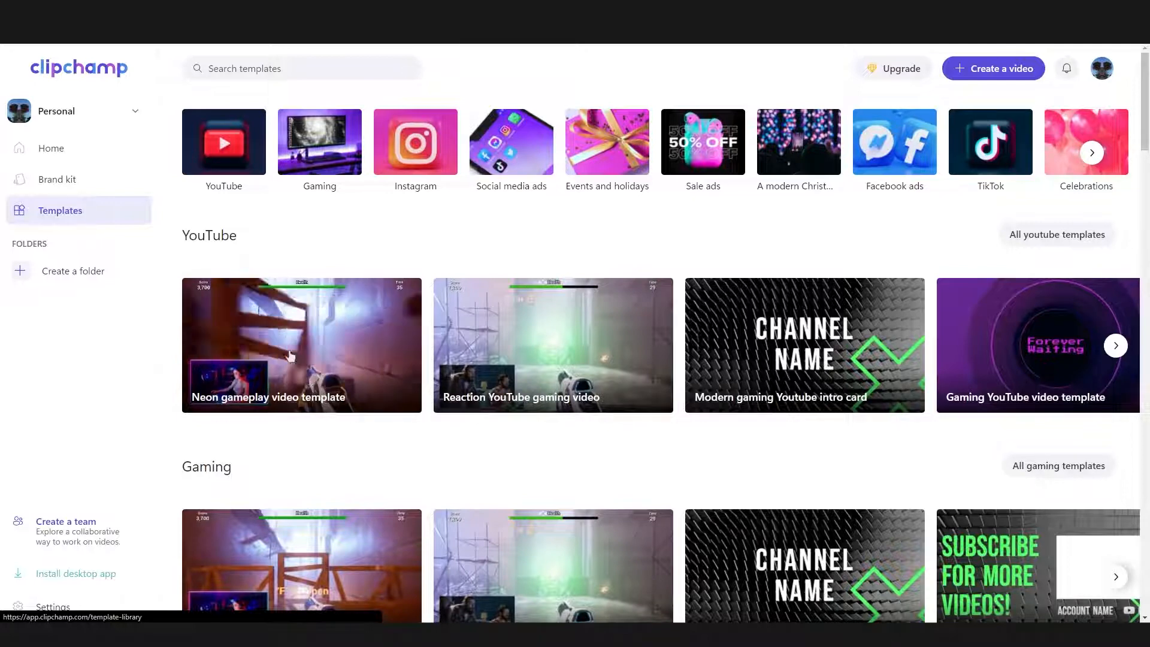
{"action": "scroll", "coordinate": [359, 433], "scroll_direction": "down", "scroll_amount": 3}
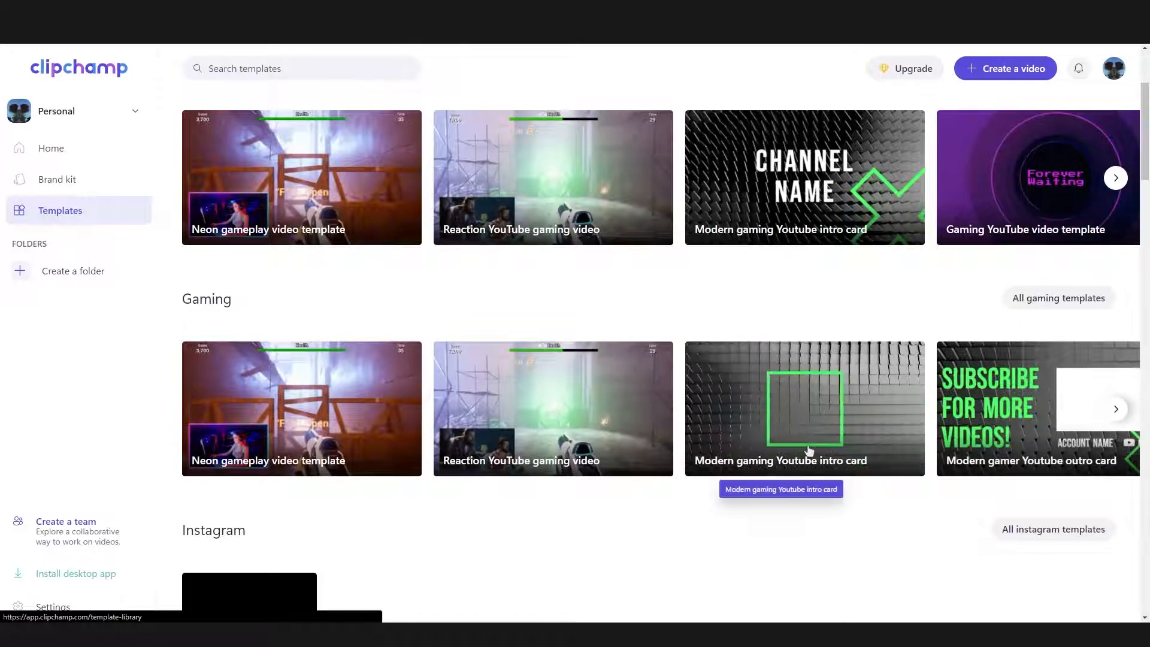
Search the templates for "food", look through the results, and run another search for "gaming"
{"action": "left_click", "coordinate": [243, 69]}
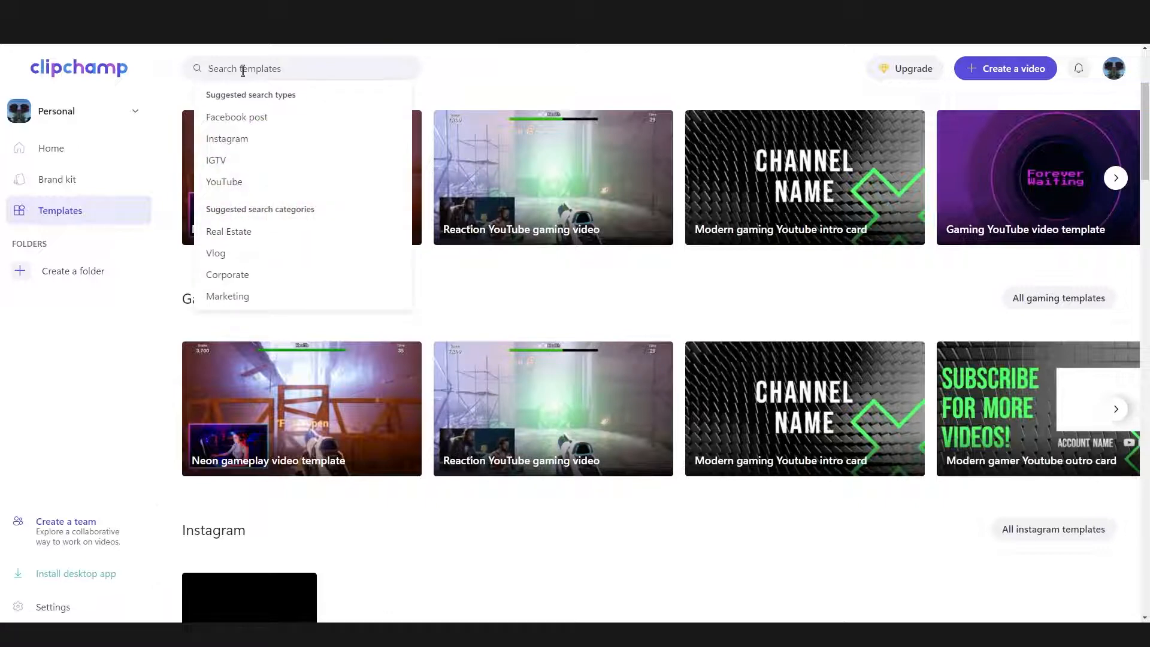
{"action": "type", "text": "food"}
{"action": "key", "text": "Return"}
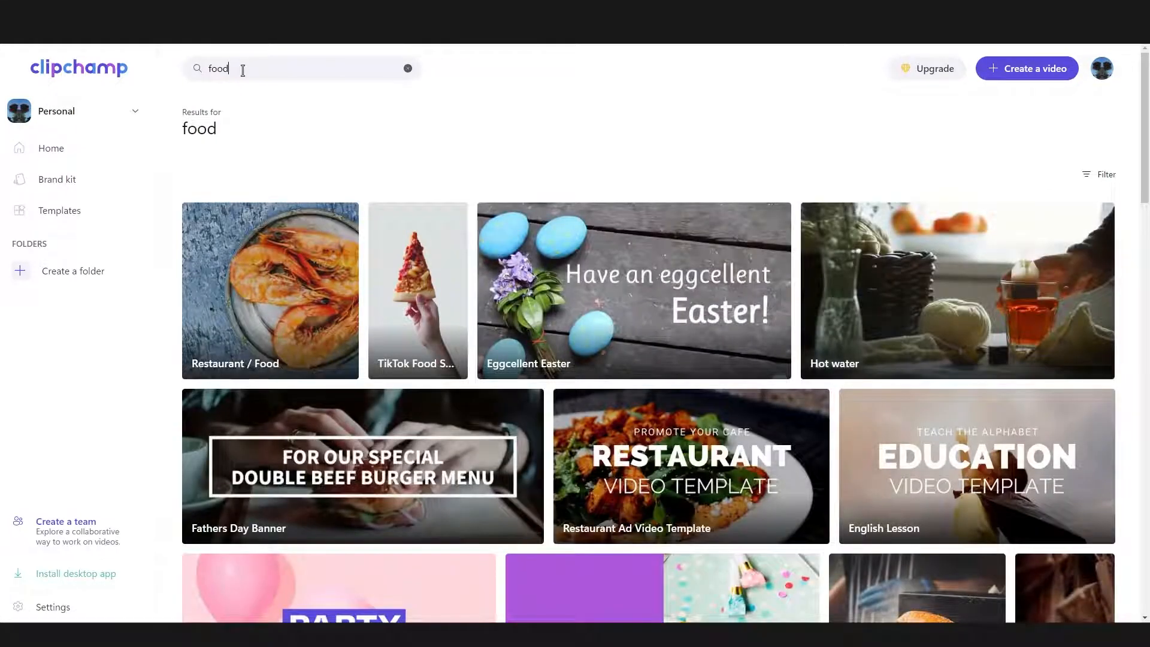
{"action": "scroll", "coordinate": [725, 301], "scroll_direction": "down", "scroll_amount": 5}
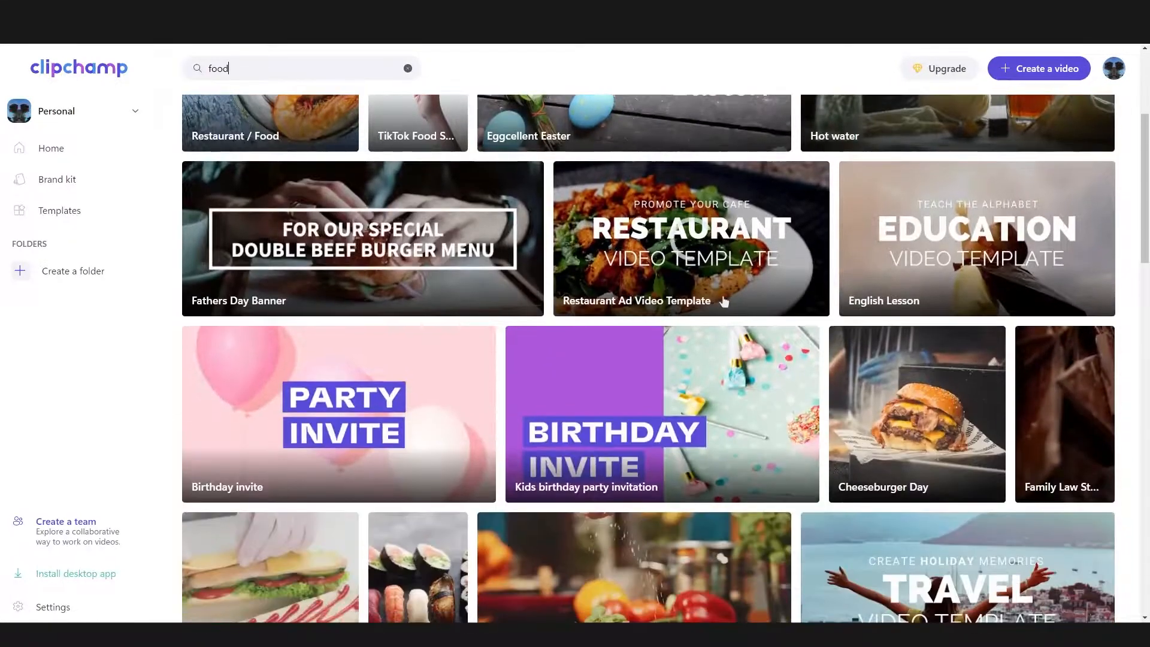
{"action": "scroll", "coordinate": [723, 302], "scroll_direction": "down", "scroll_amount": 5}
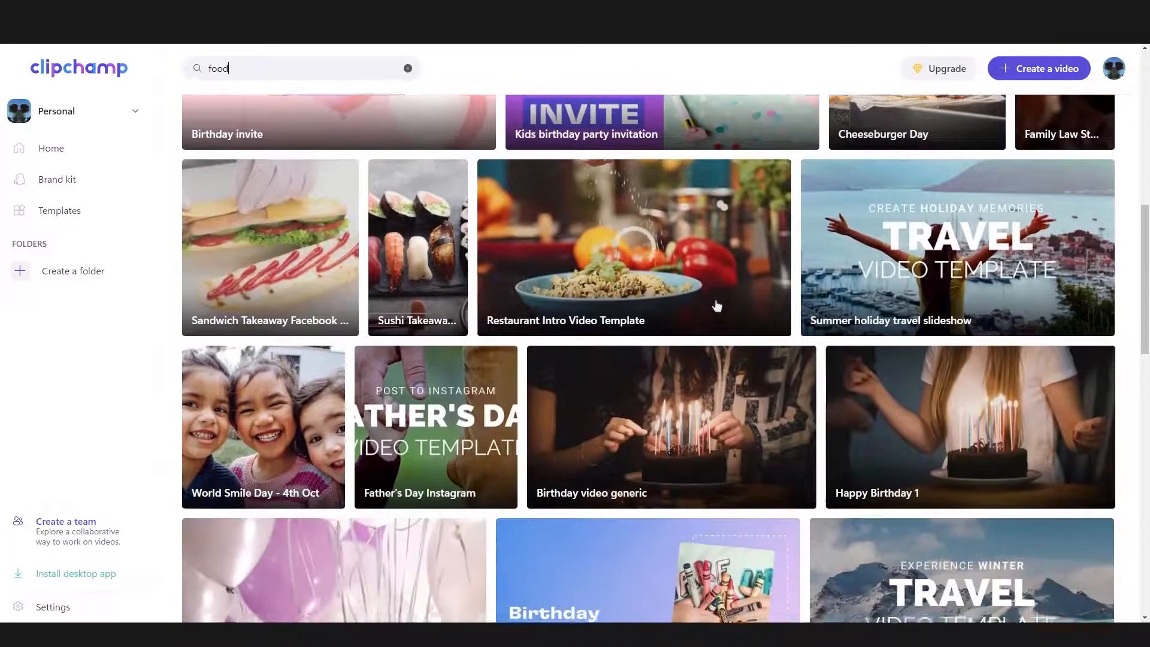
{"action": "scroll", "coordinate": [709, 307], "scroll_direction": "up", "scroll_amount": 10}
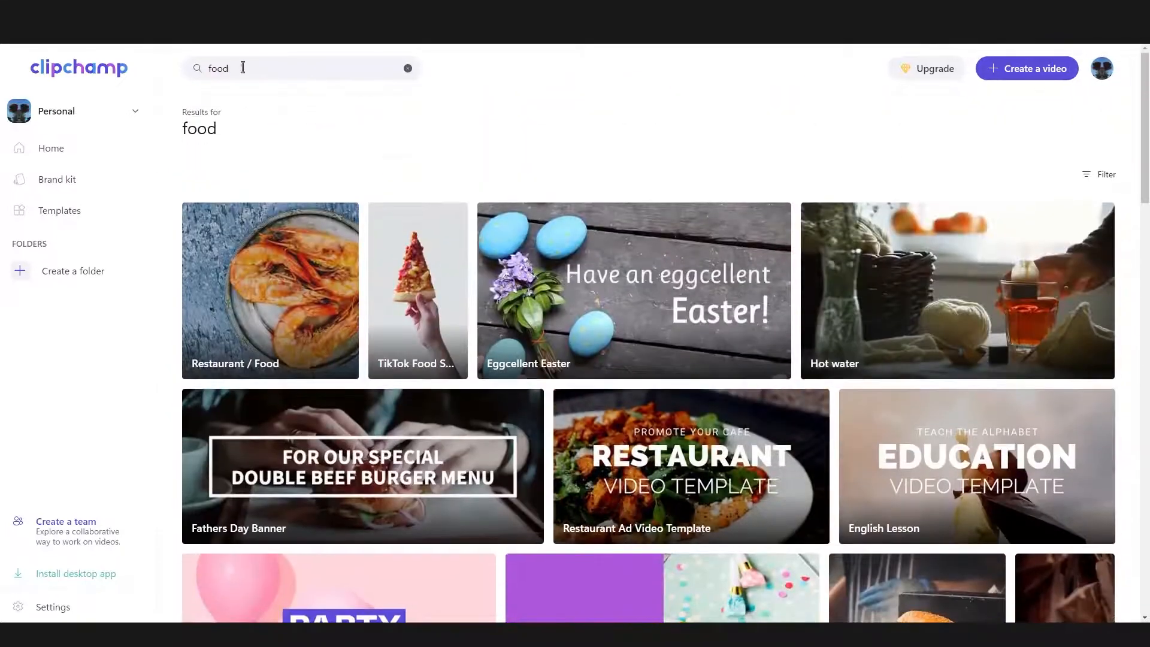
{"action": "double_click", "coordinate": [240, 68]}
{"action": "key", "text": "Return"}
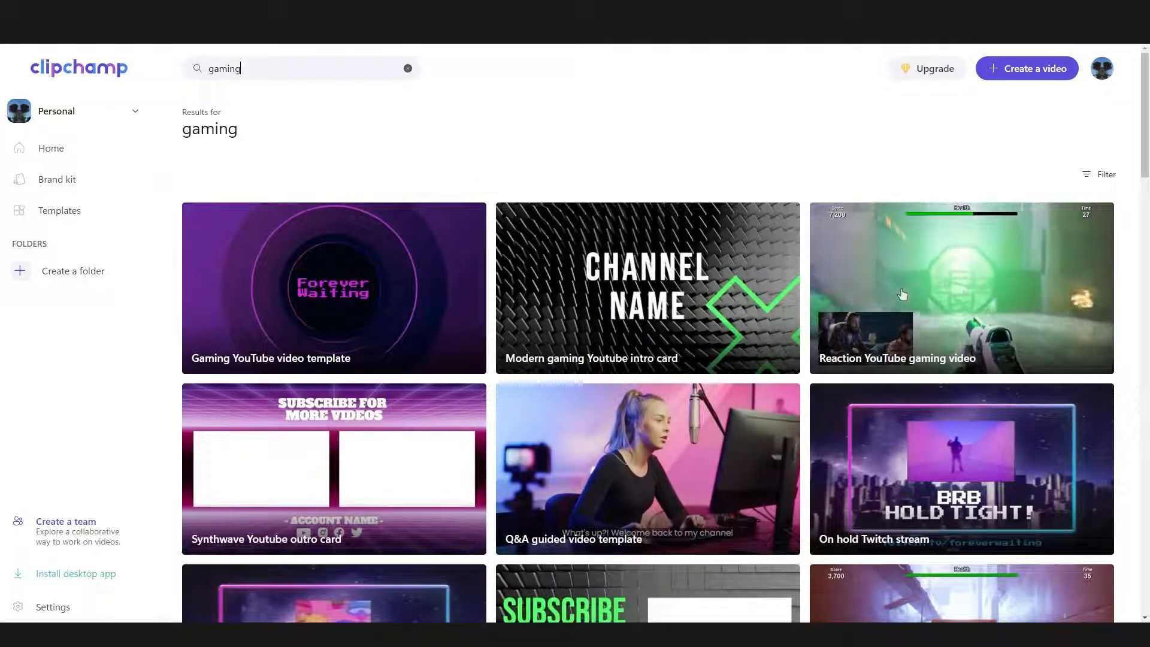
Clear the template search and start a project from the Neon gameplay video template in the Gaming category
{"action": "left_click", "coordinate": [407, 67]}
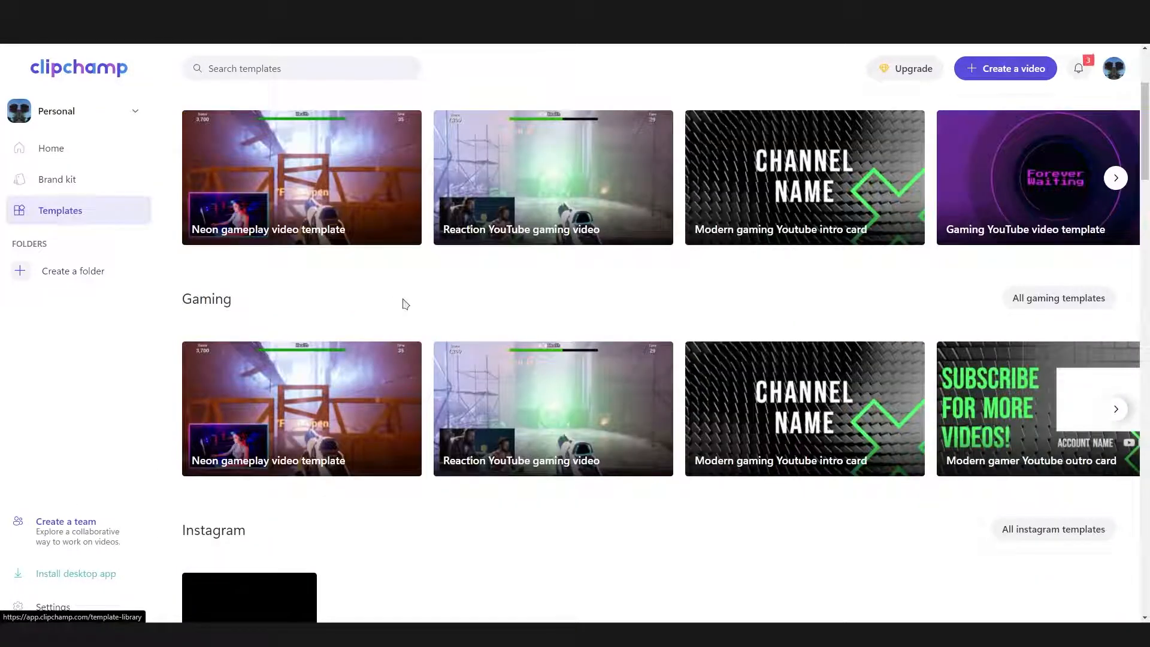
{"action": "left_click", "coordinate": [302, 413]}
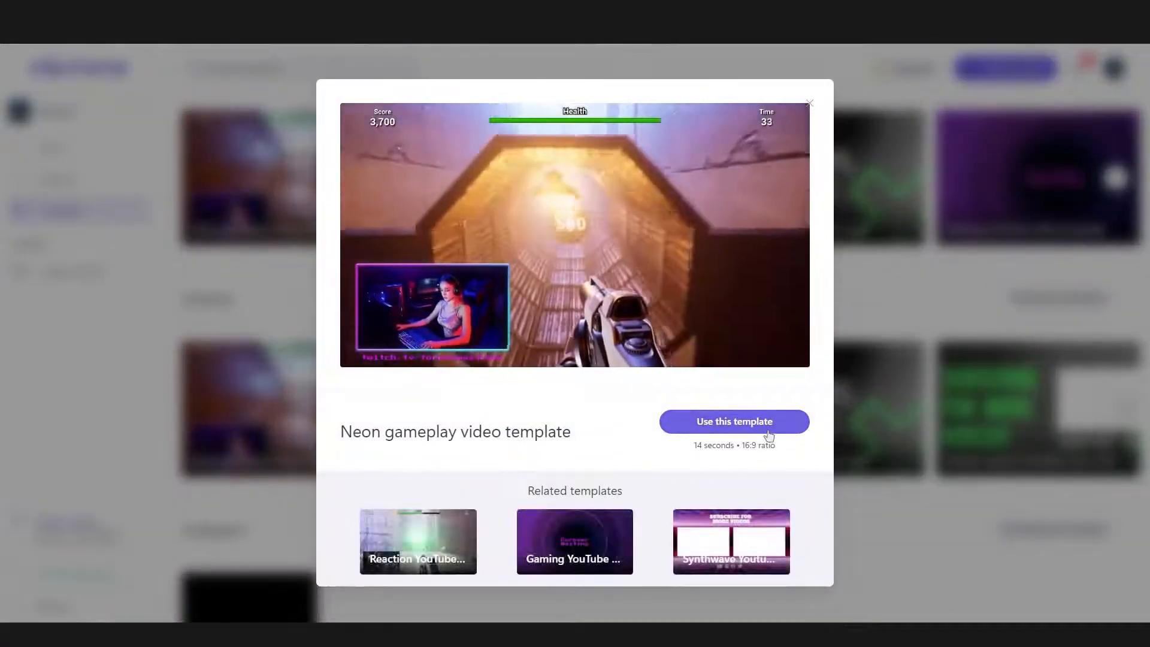
{"action": "left_click", "coordinate": [767, 428]}
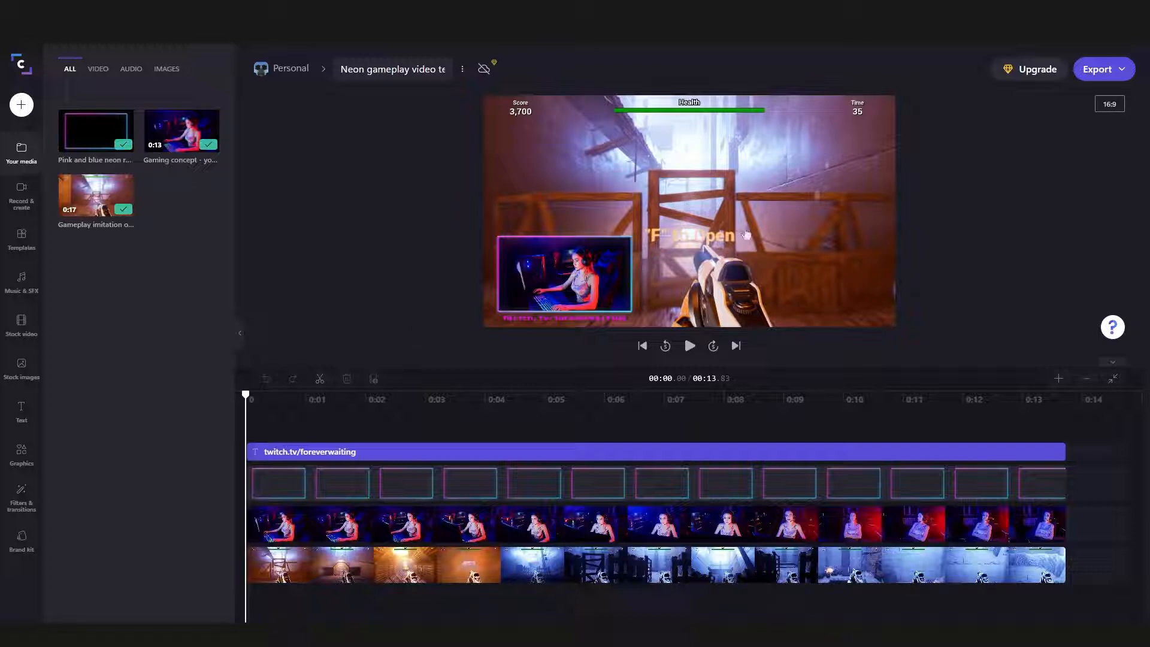
Move the playhead to about 1.6 seconds, play a short stretch of the video, pause, and return to the start
{"action": "left_click_drag", "start_coordinate": [266, 400], "coordinate": [340, 404]}
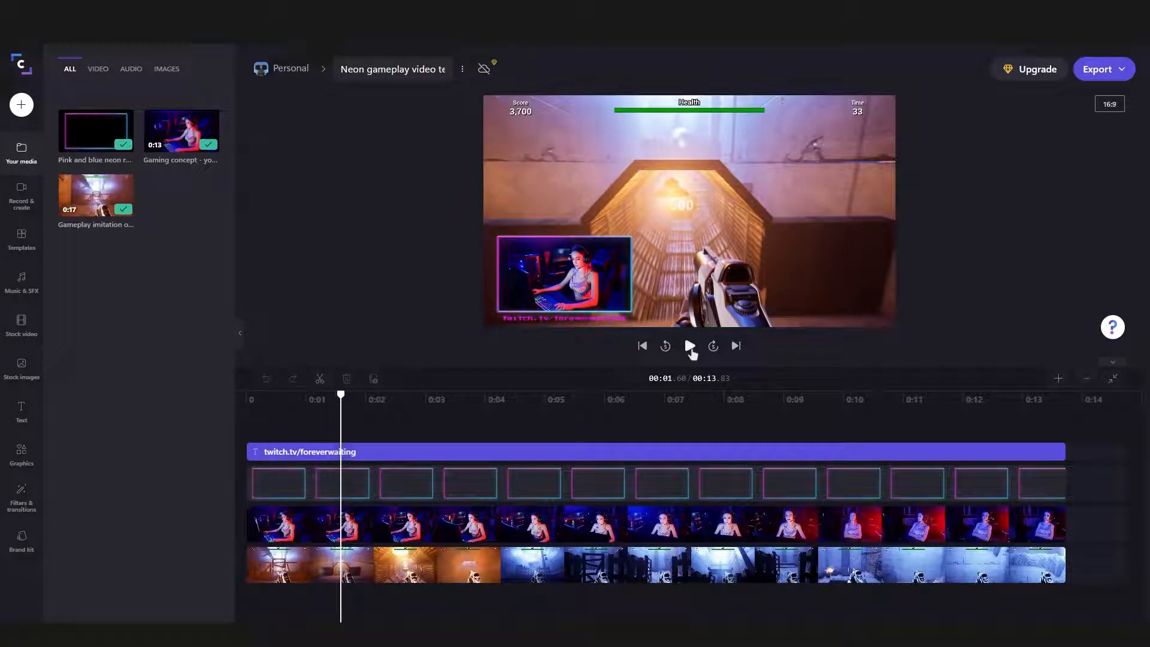
{"action": "left_click", "coordinate": [690, 349]}
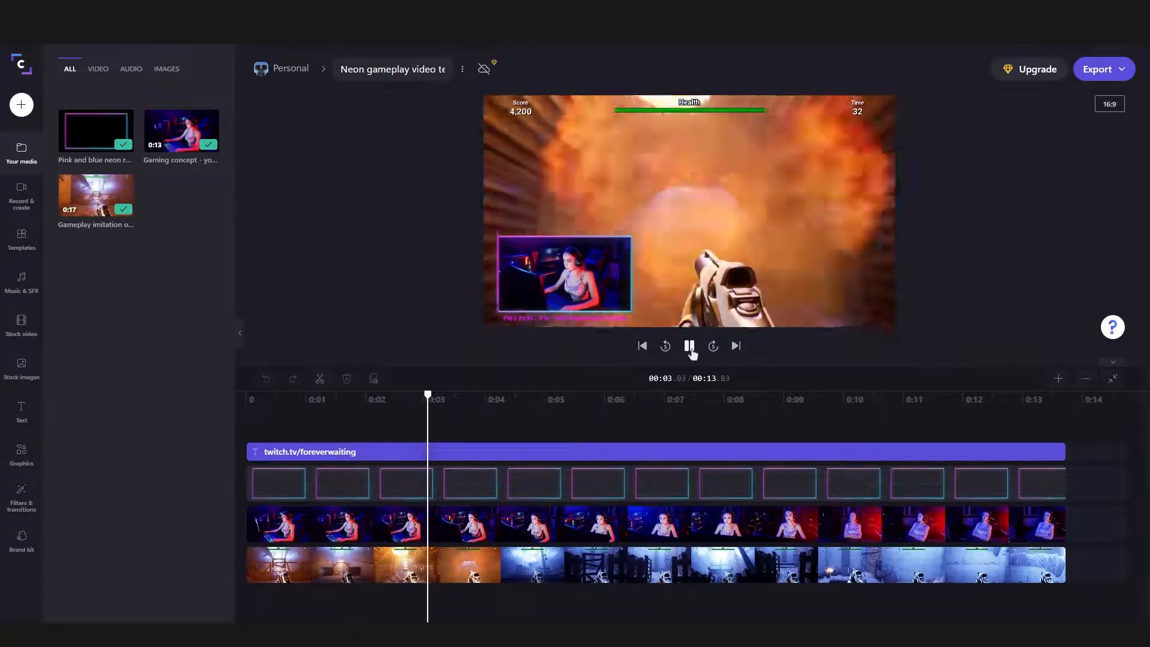
{"action": "left_click", "coordinate": [691, 347]}
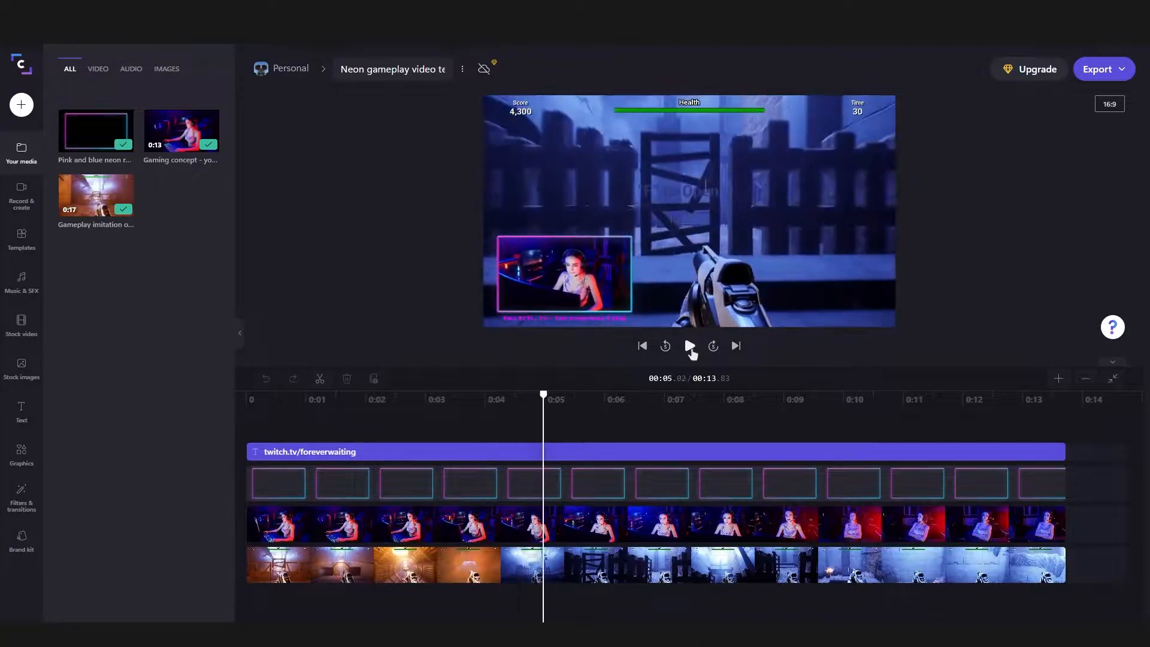
{"action": "left_click", "coordinate": [641, 346]}
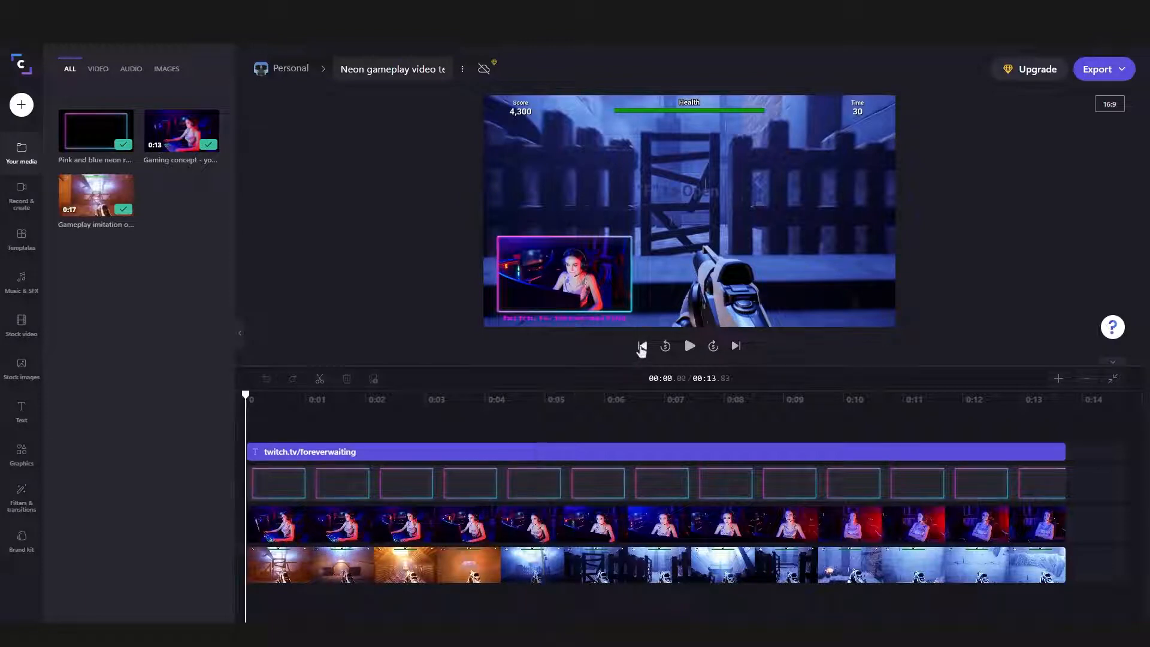
Try the remaining playback controls from about 4 seconds: skip back, play and pause, skip forward, and jump to the end
{"action": "left_click", "coordinate": [494, 401]}
{"action": "left_click", "coordinate": [665, 346]}
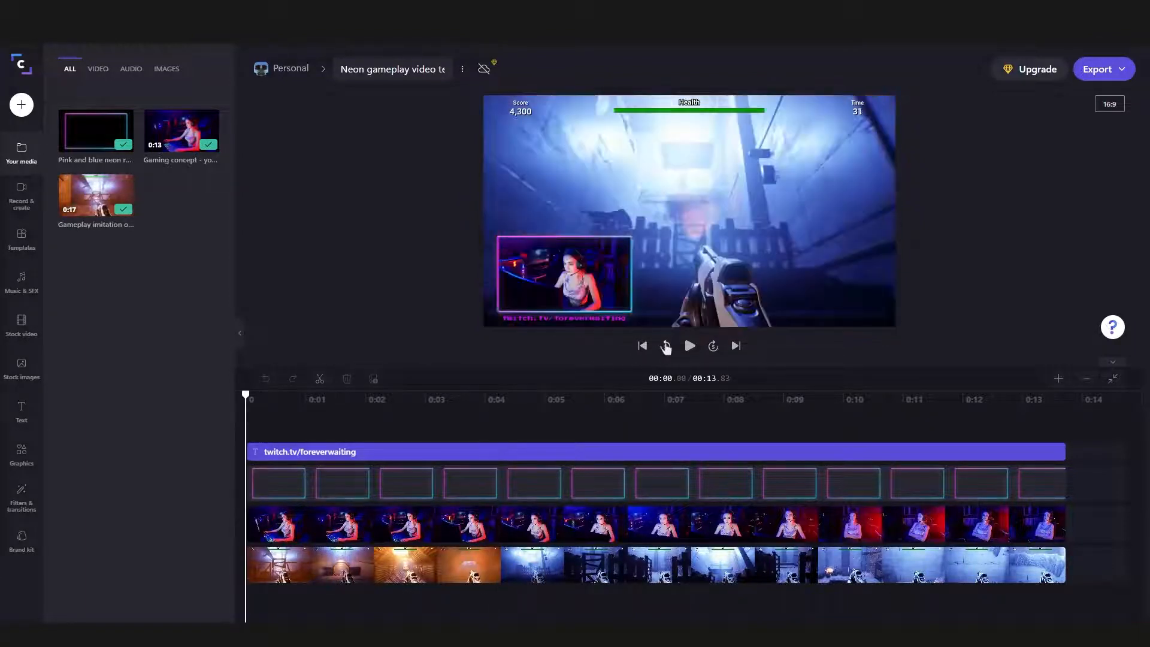
{"action": "left_click", "coordinate": [689, 346]}
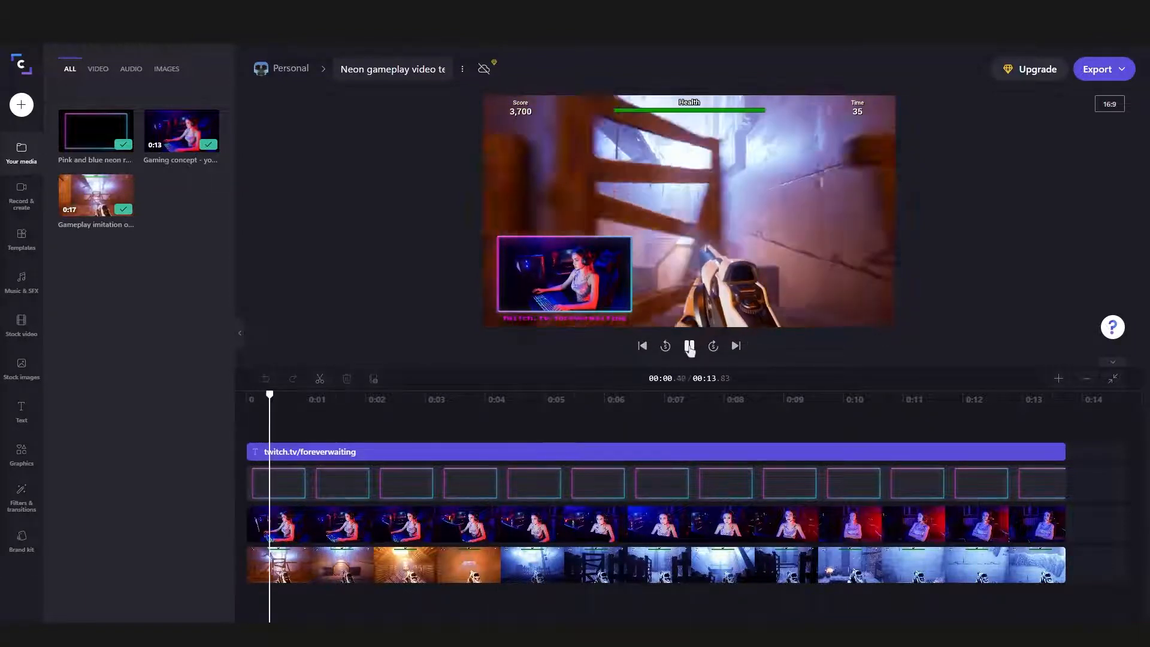
{"action": "left_click", "coordinate": [689, 347]}
{"action": "left_click", "coordinate": [713, 346]}
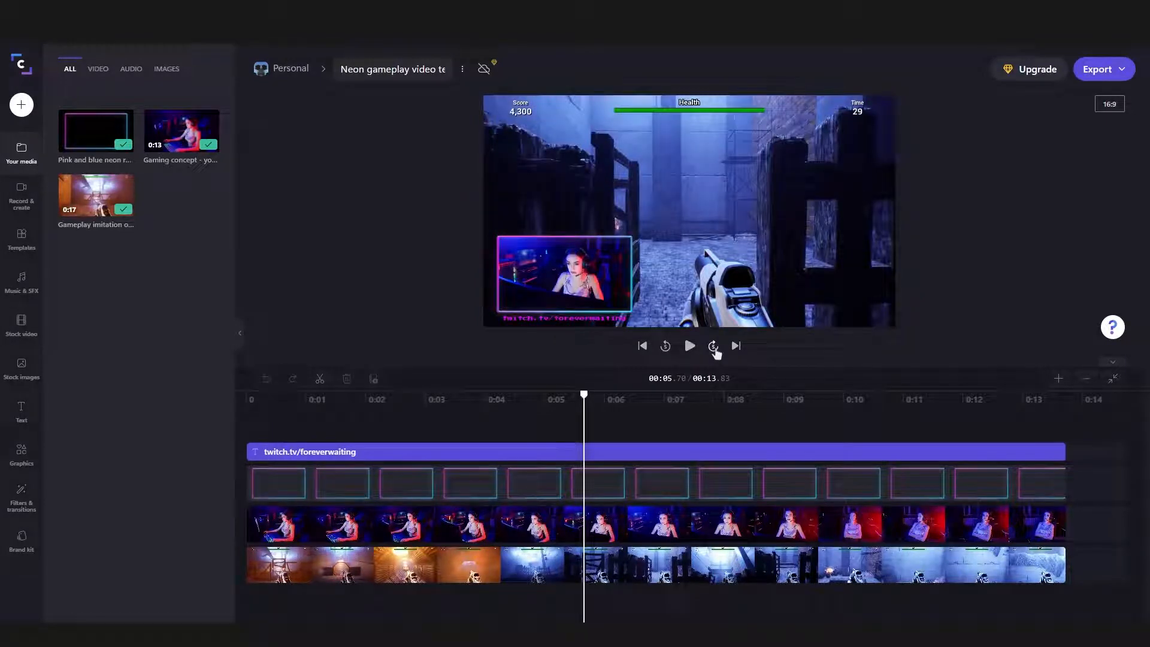
{"action": "left_click", "coordinate": [736, 346]}
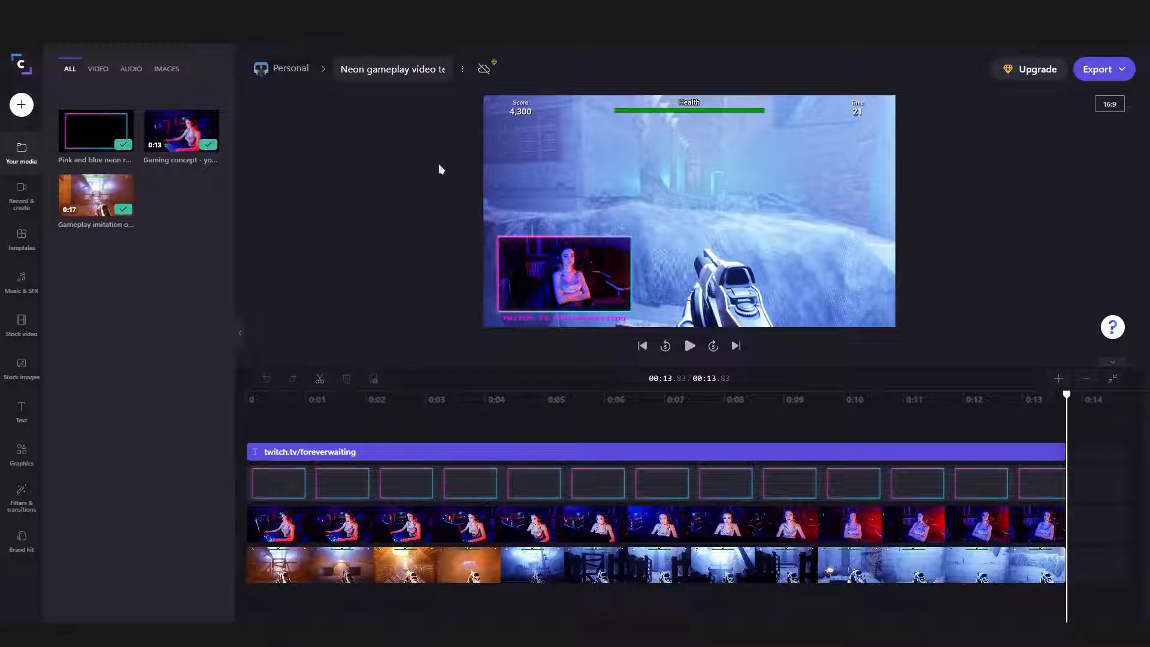
Select the gameplay clip in the preview to view its editing options and deselect it
{"action": "left_click", "coordinate": [543, 174]}
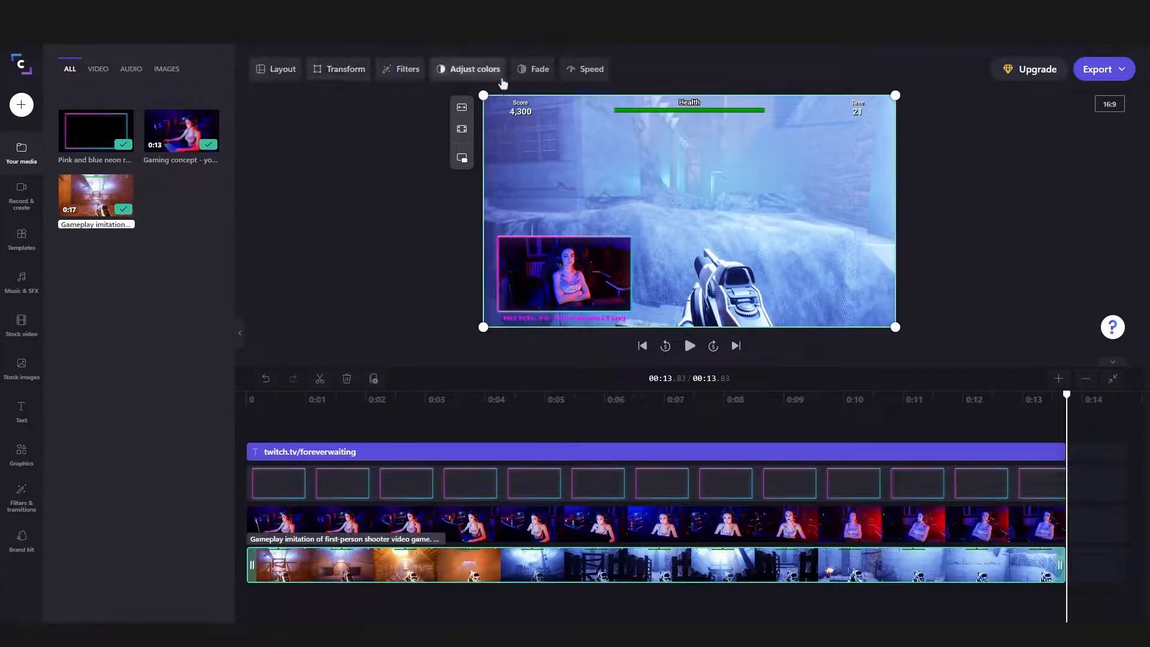
{"action": "left_click", "coordinate": [413, 243]}
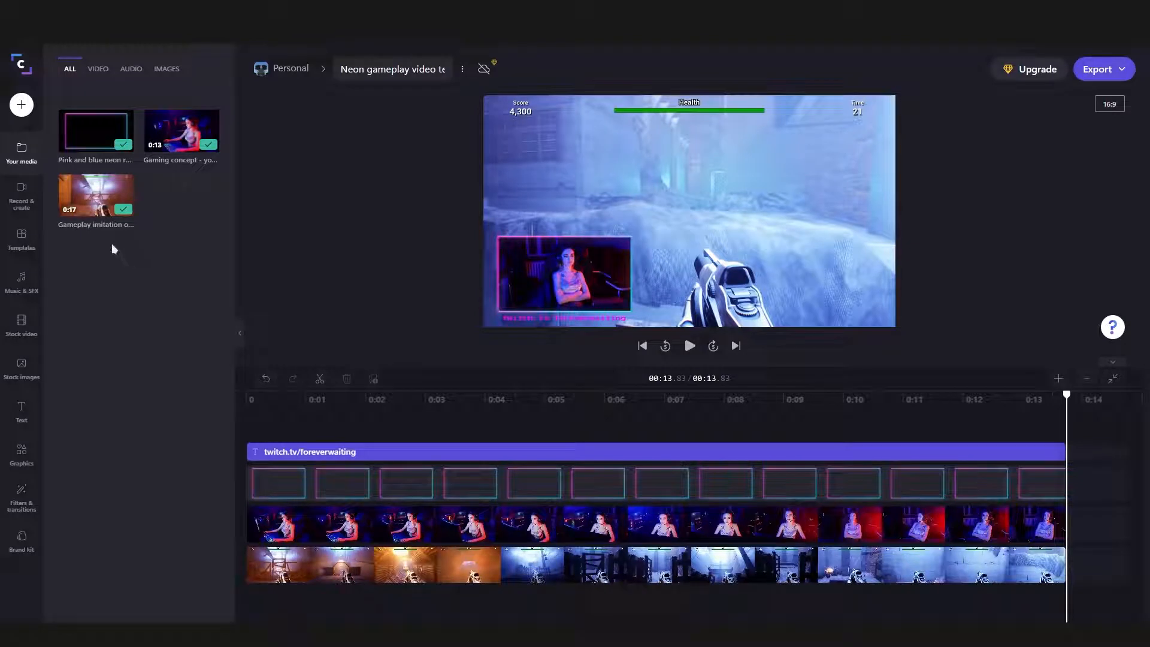
Import the Halo Infinite 2021.12.24 - 11.02.47.07.DVR.mp4 clip from the Halo Infinite folder in Recordings into the project media
{"action": "left_click", "coordinate": [28, 111]}
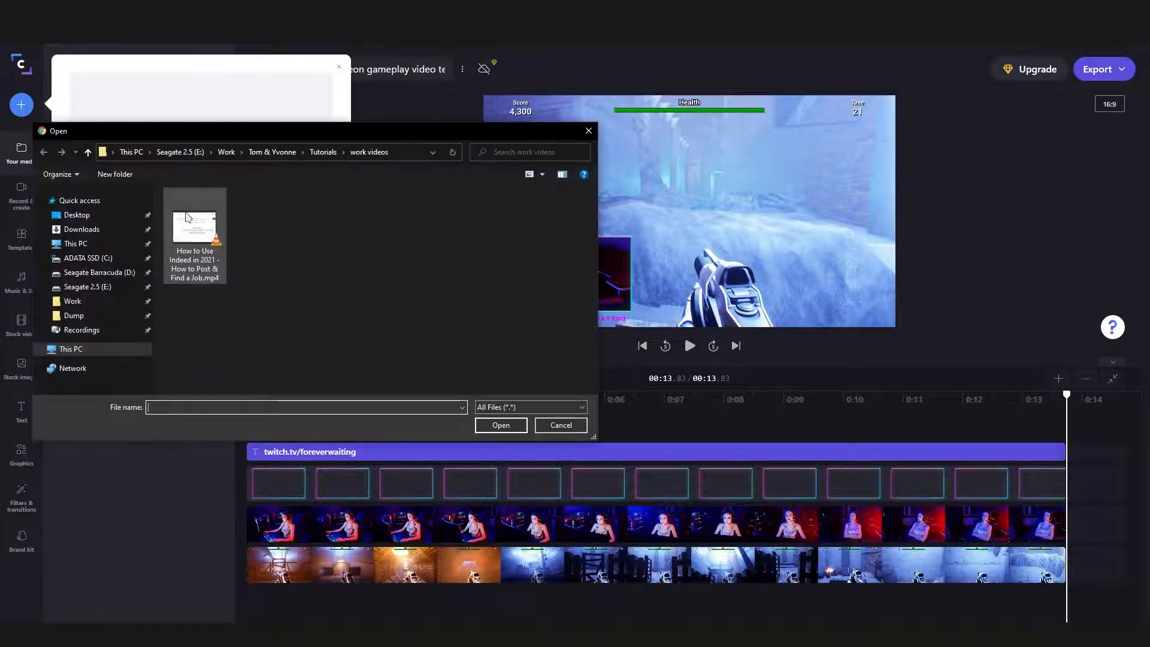
{"action": "left_click", "coordinate": [98, 330]}
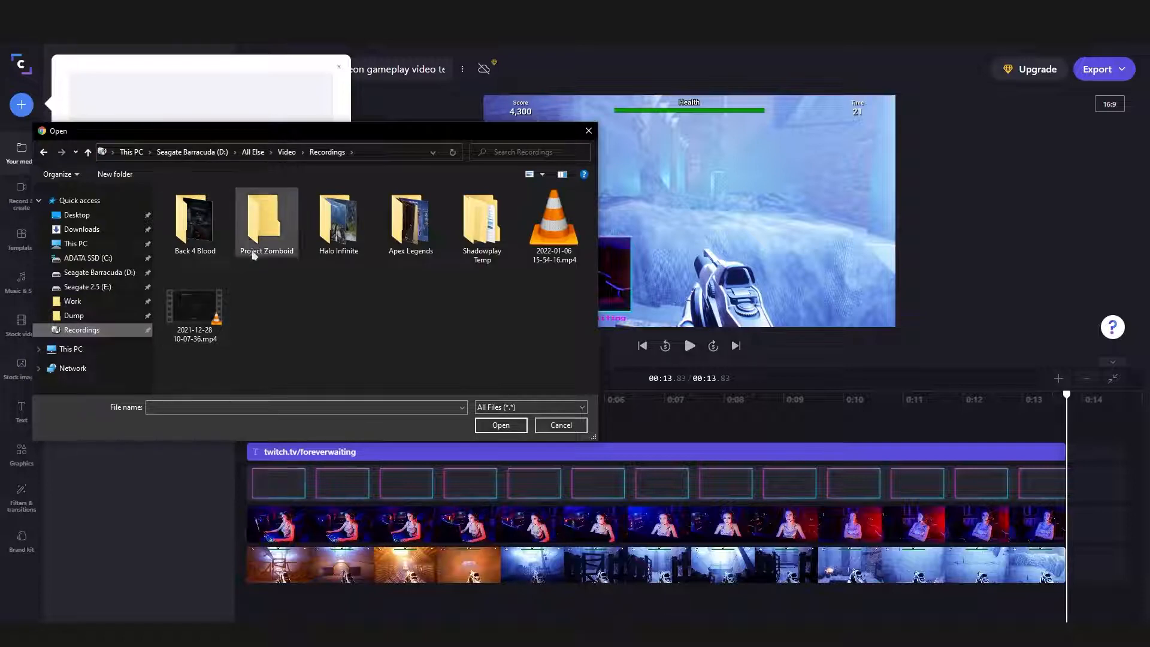
{"action": "double_click", "coordinate": [327, 243]}
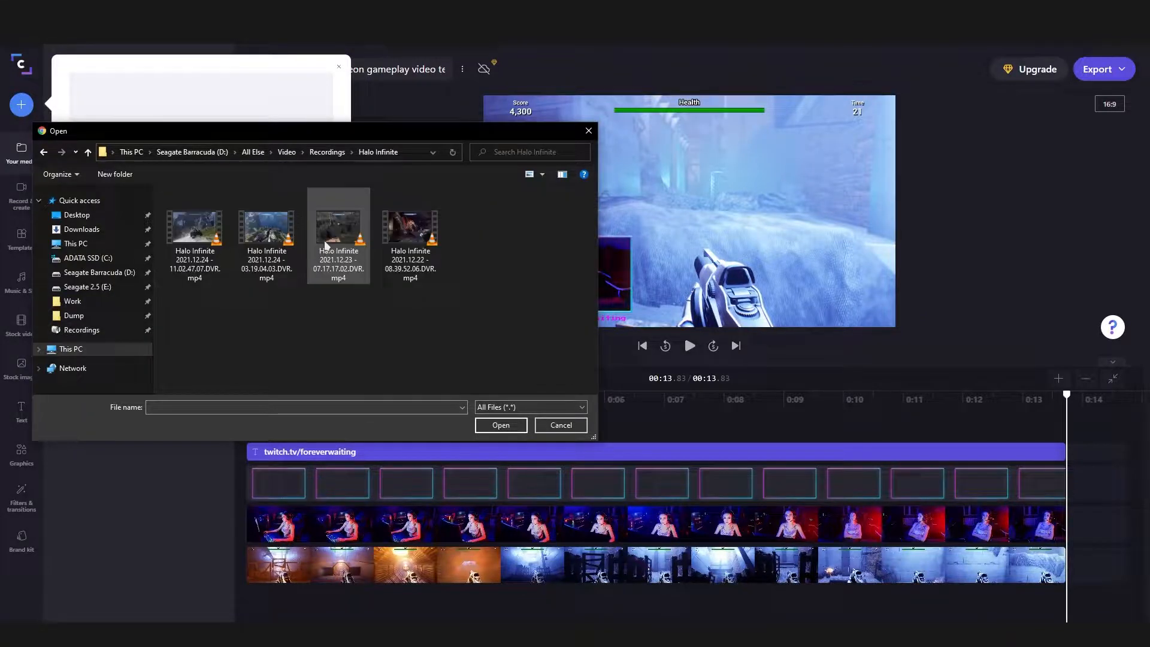
{"action": "double_click", "coordinate": [199, 276]}
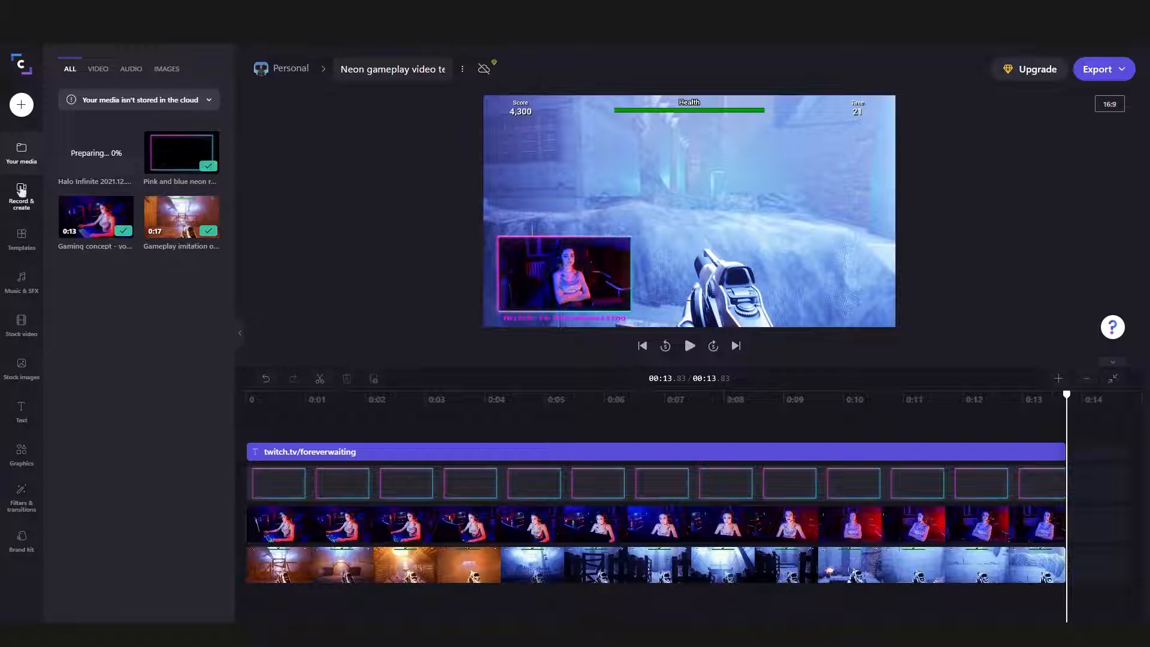
Set up the screen and camera recorder with camera and microphone access and OBS Virtual Camera, closing it without recording
{"action": "left_click", "coordinate": [21, 191]}
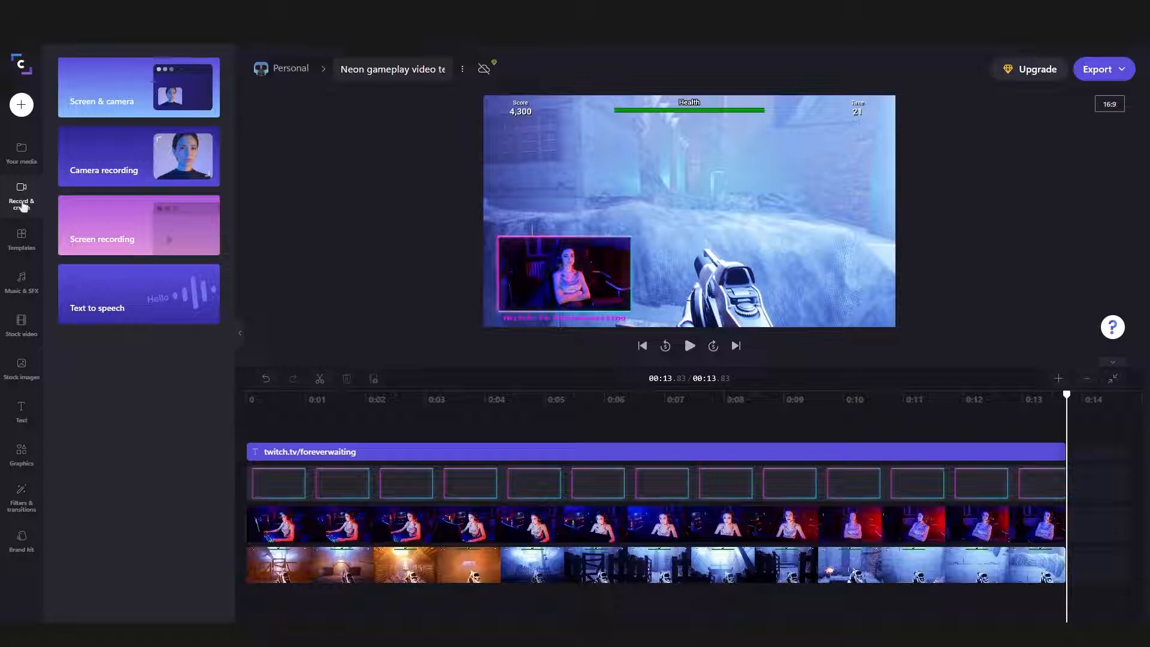
{"action": "left_click", "coordinate": [126, 113]}
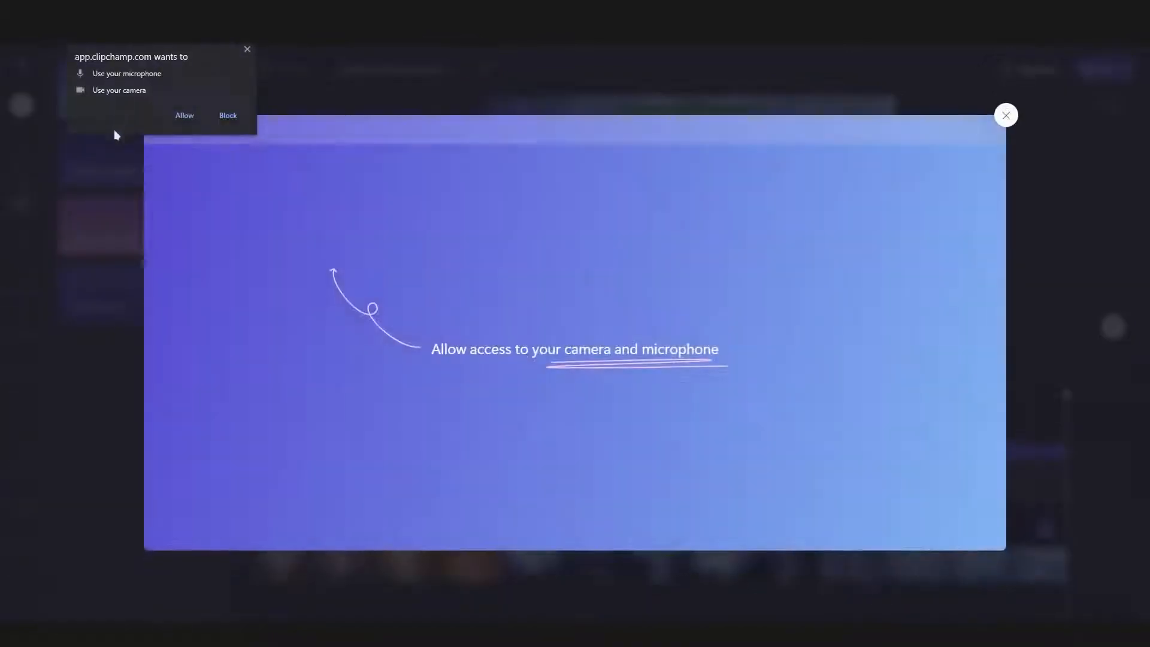
{"action": "left_click", "coordinate": [183, 117]}
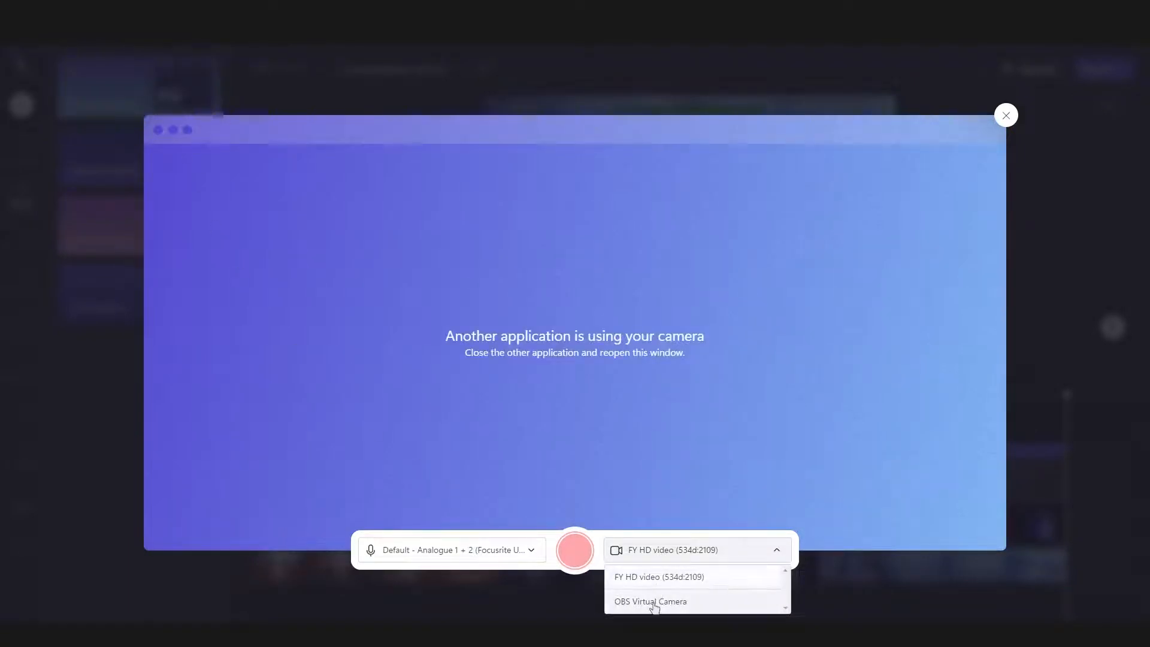
{"action": "left_click", "coordinate": [653, 601]}
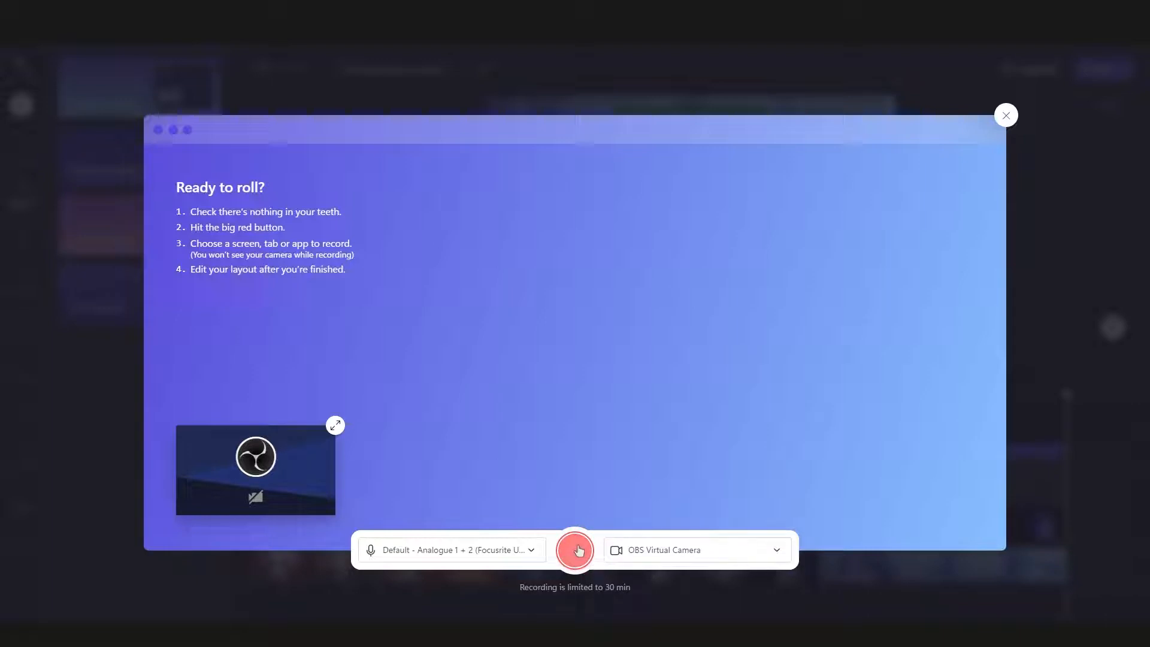
{"action": "left_click", "coordinate": [1007, 116]}
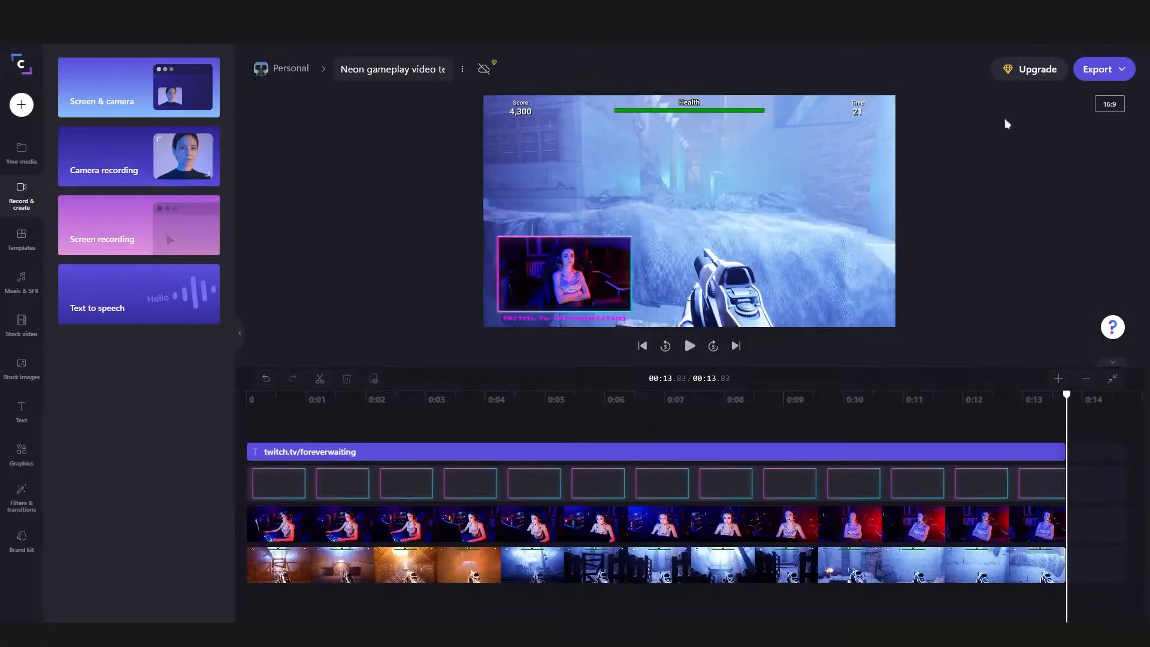
Browse the templates, music and sound effects, stock video, stock images, text, graphics, filters and transitions, and brand kit libraries, dismissing the upgrade offer
{"action": "left_click", "coordinate": [26, 248]}
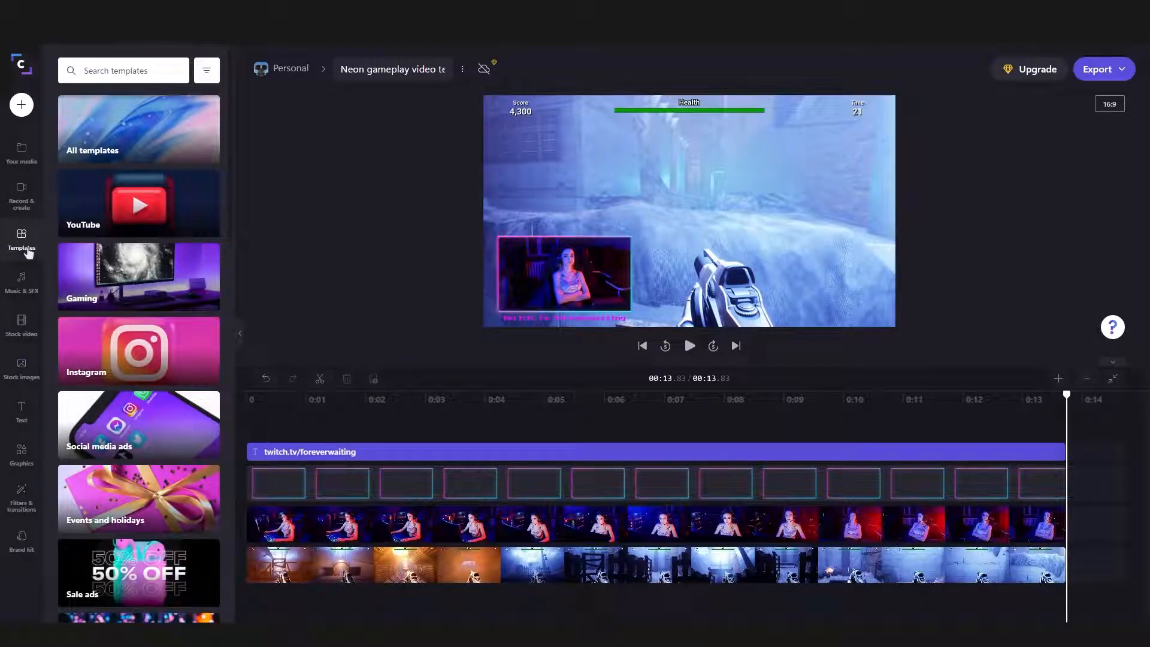
{"action": "left_click", "coordinate": [25, 286]}
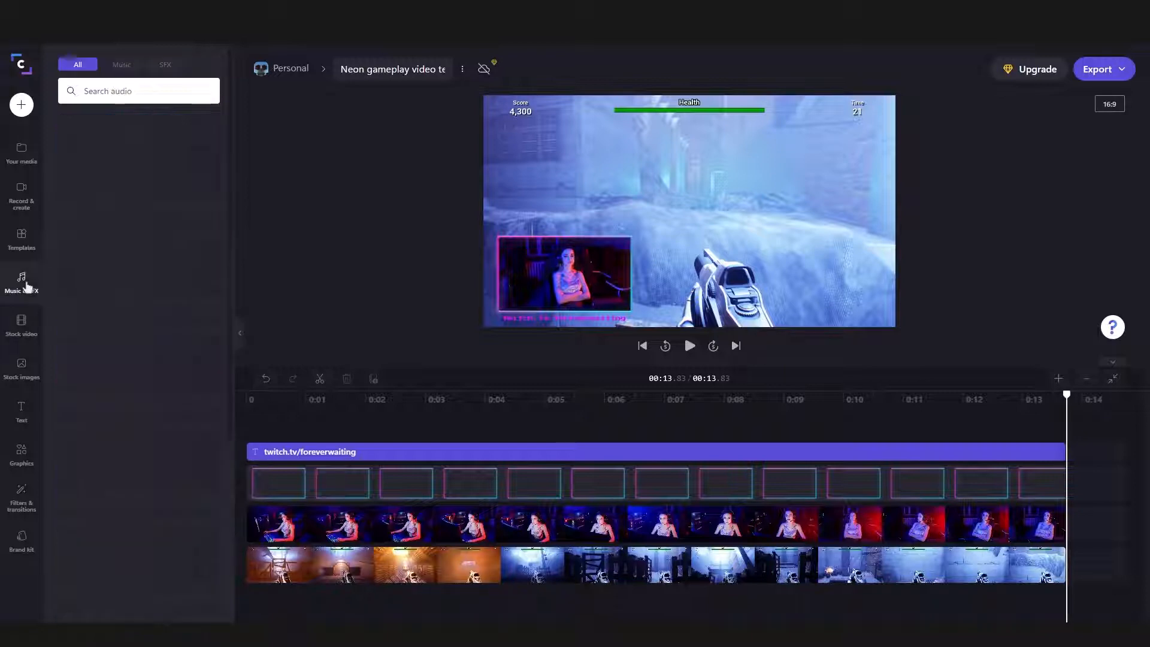
{"action": "left_click", "coordinate": [18, 324]}
{"action": "left_click", "coordinate": [22, 368]}
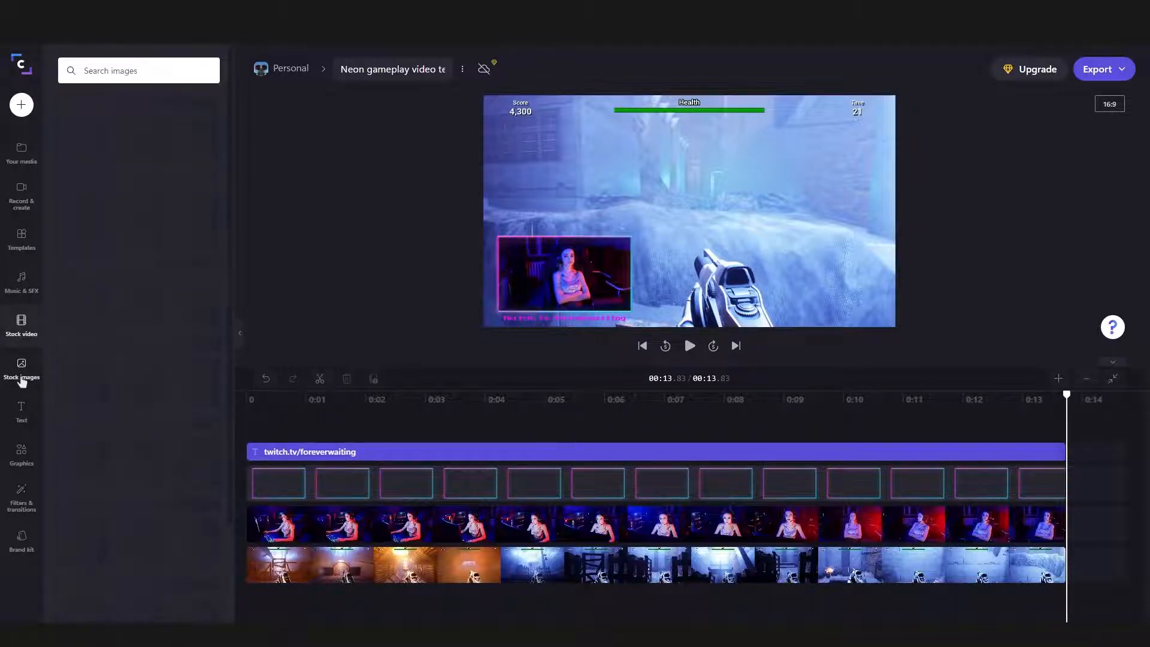
{"action": "left_click", "coordinate": [22, 416]}
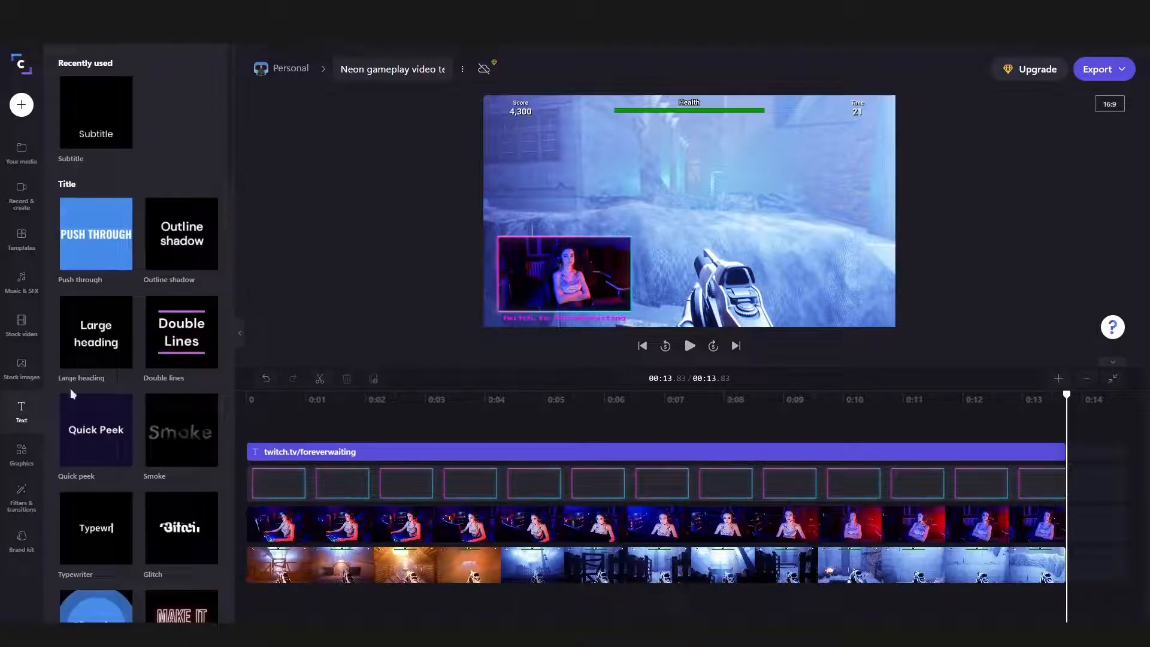
{"action": "left_click", "coordinate": [22, 455]}
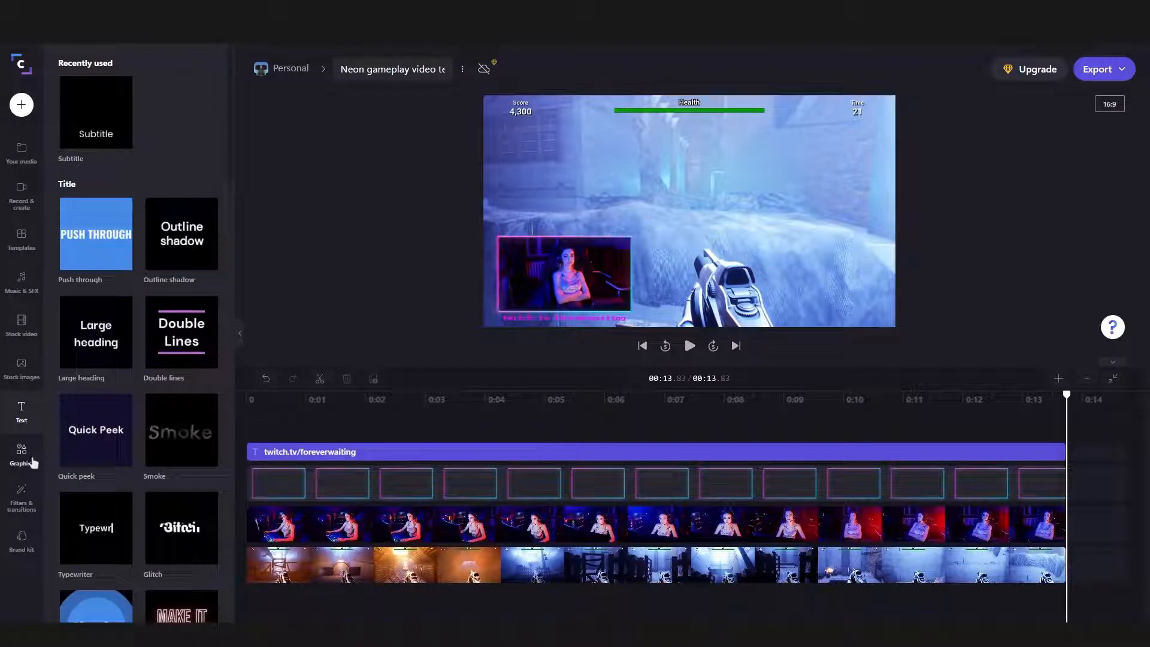
{"action": "left_click", "coordinate": [24, 505]}
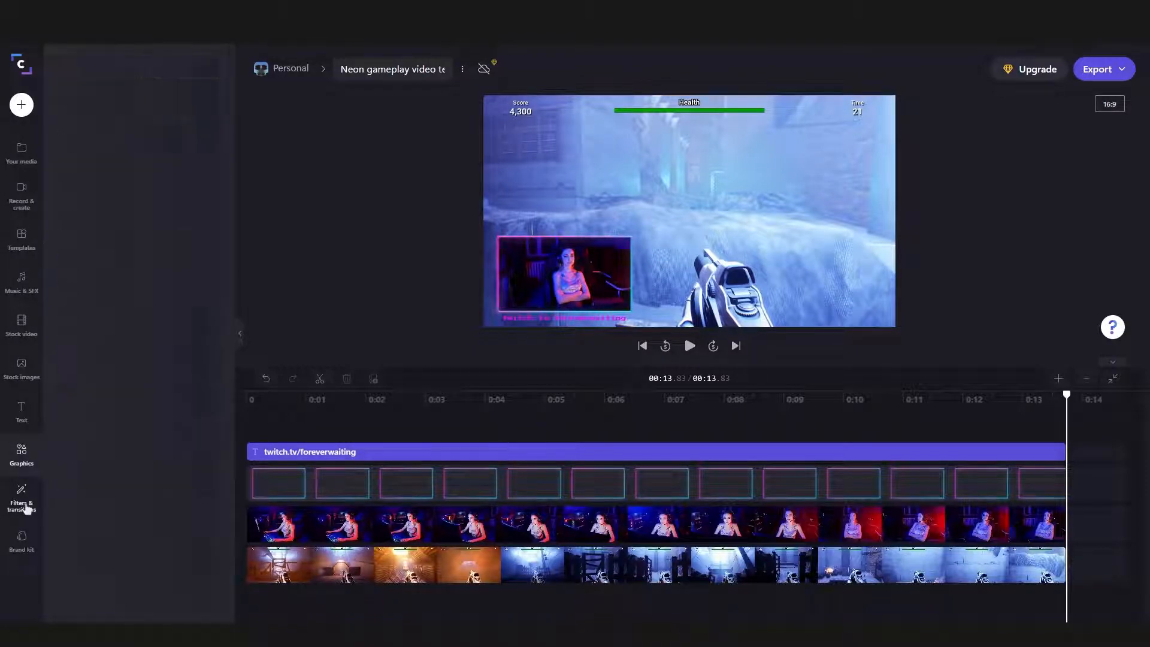
{"action": "left_click", "coordinate": [21, 550]}
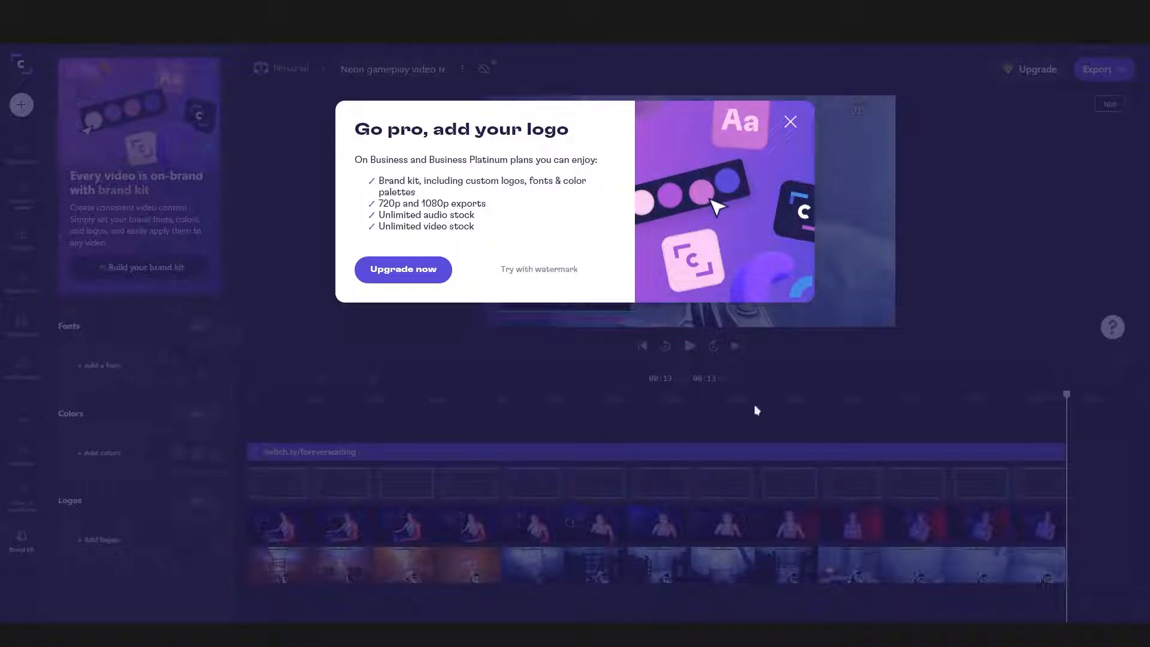
{"action": "left_click", "coordinate": [791, 121]}
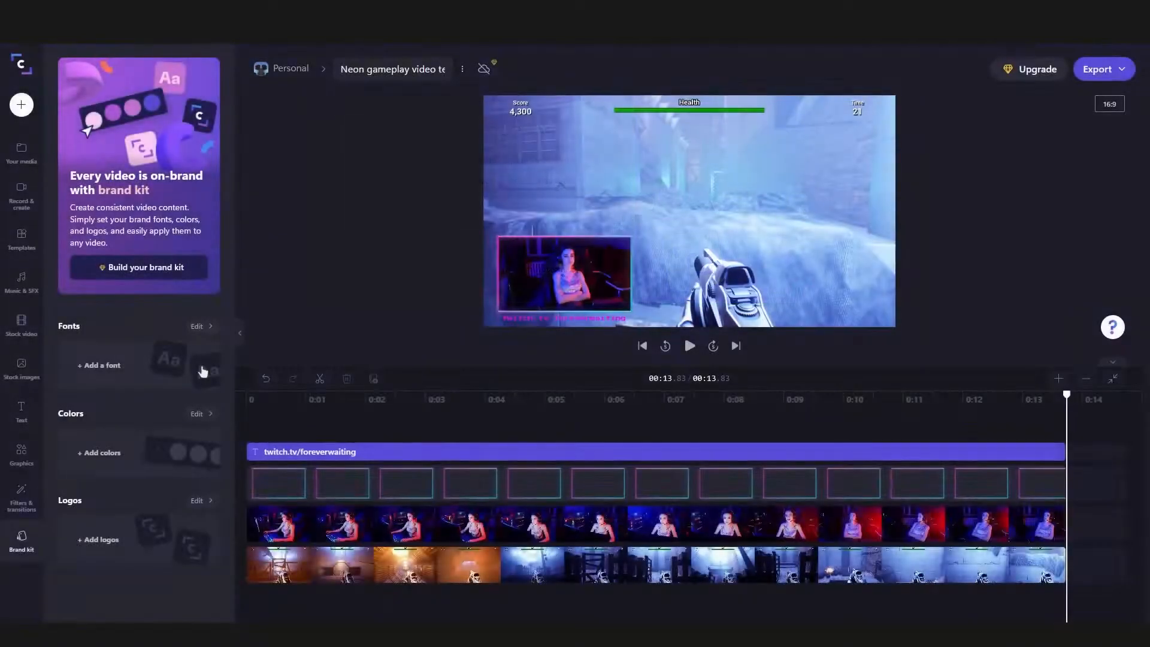
Return to the project media and, with the playhead at about 1 second, select the gameplay, webcam, neon border and title layers in turn
{"action": "left_click", "coordinate": [21, 170]}
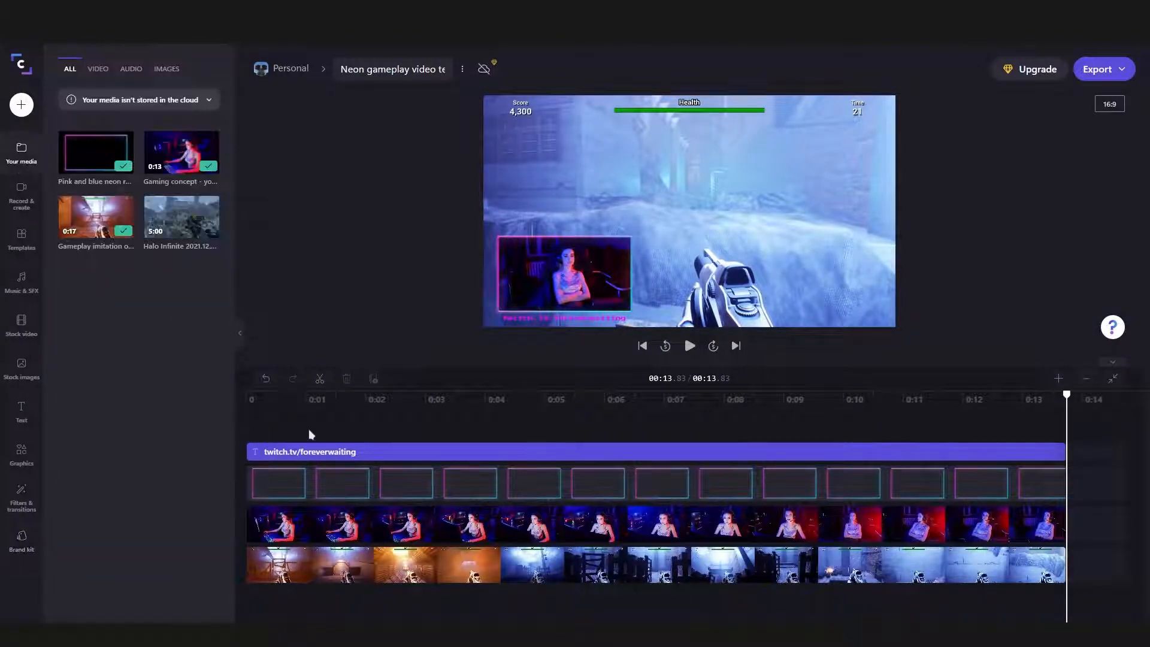
{"action": "left_click", "coordinate": [308, 399]}
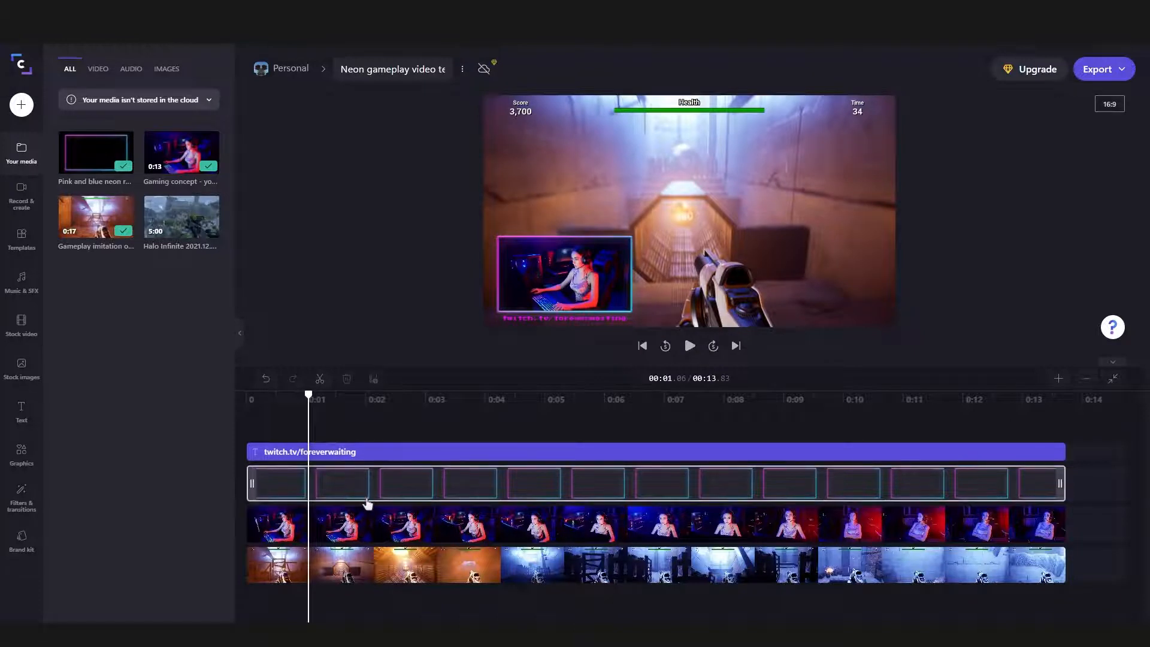
{"action": "left_click", "coordinate": [355, 568]}
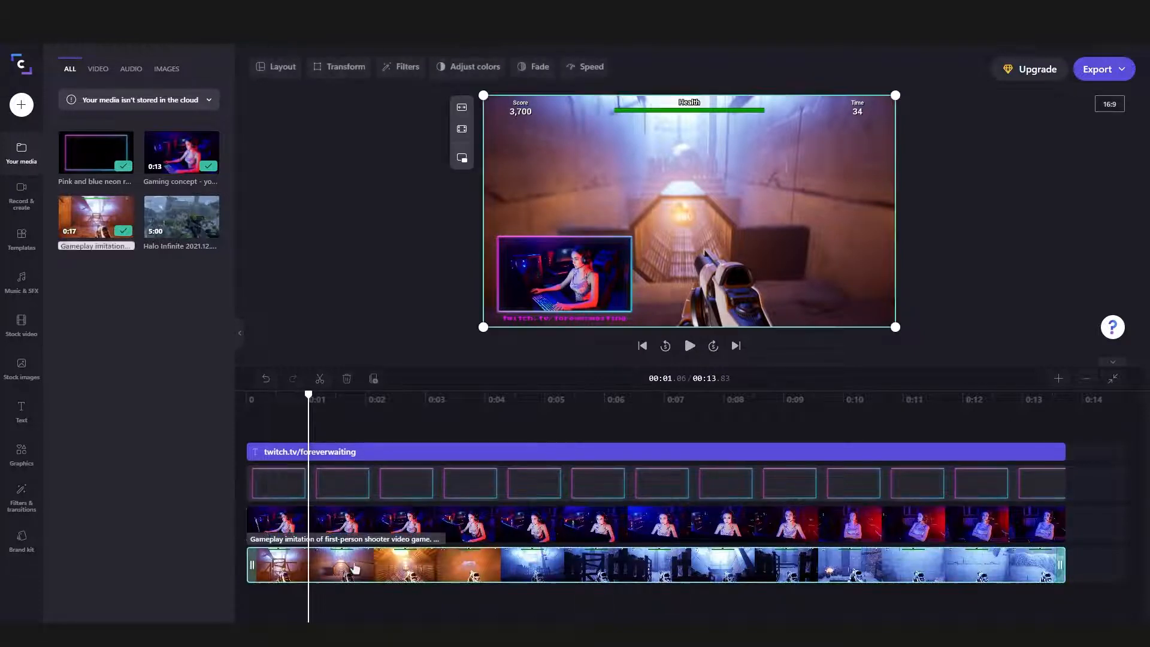
{"action": "left_click", "coordinate": [355, 525]}
{"action": "left_click", "coordinate": [356, 483]}
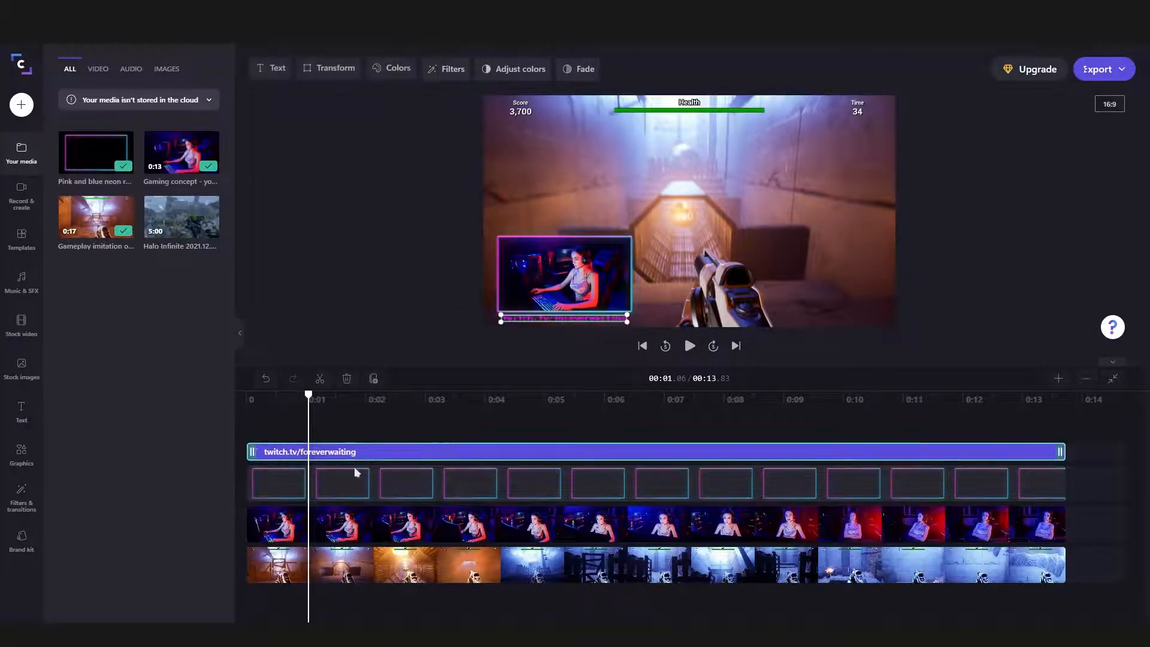
{"action": "left_click", "coordinate": [354, 572]}
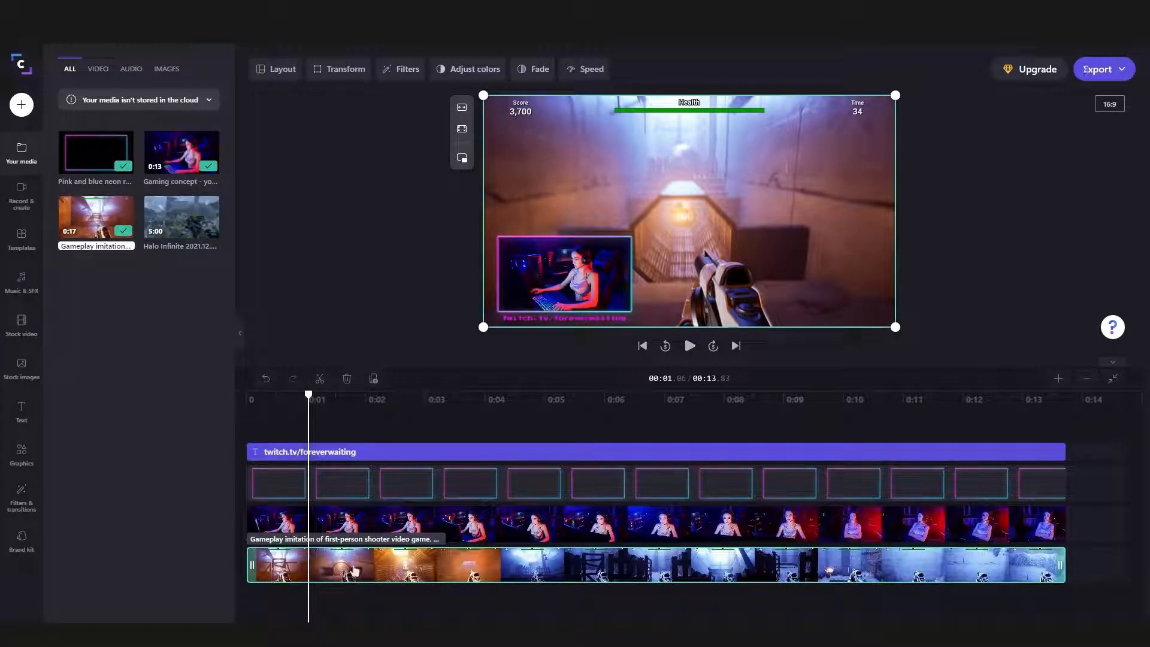
{"action": "left_click", "coordinate": [355, 525]}
{"action": "left_click", "coordinate": [358, 484]}
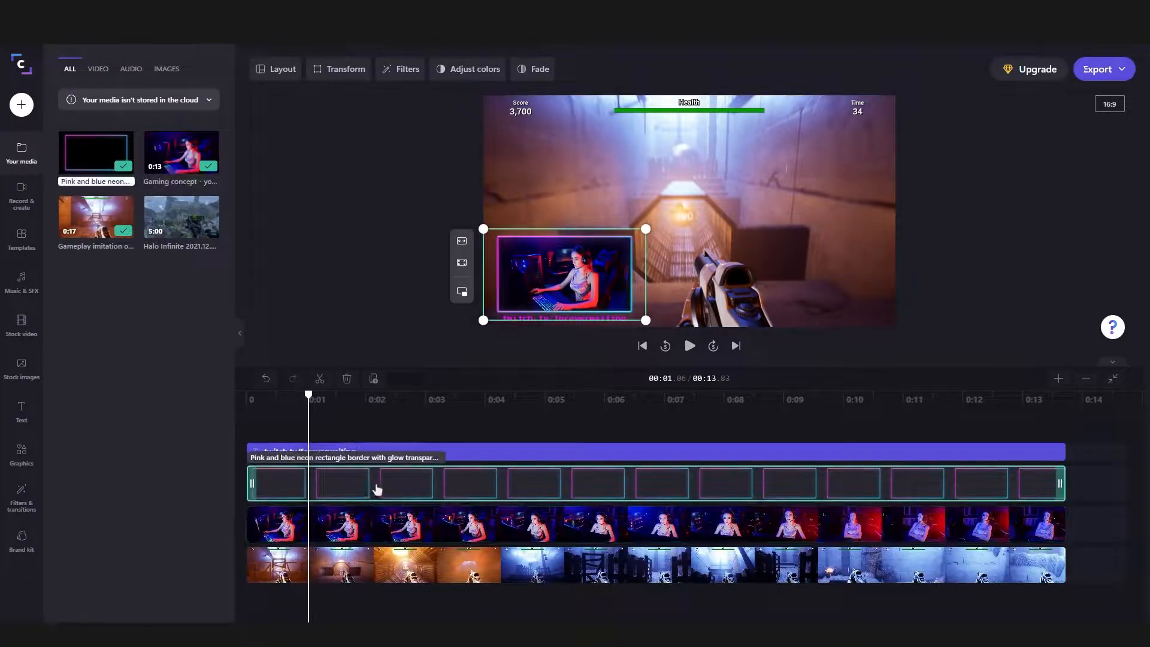
{"action": "left_click", "coordinate": [347, 451]}
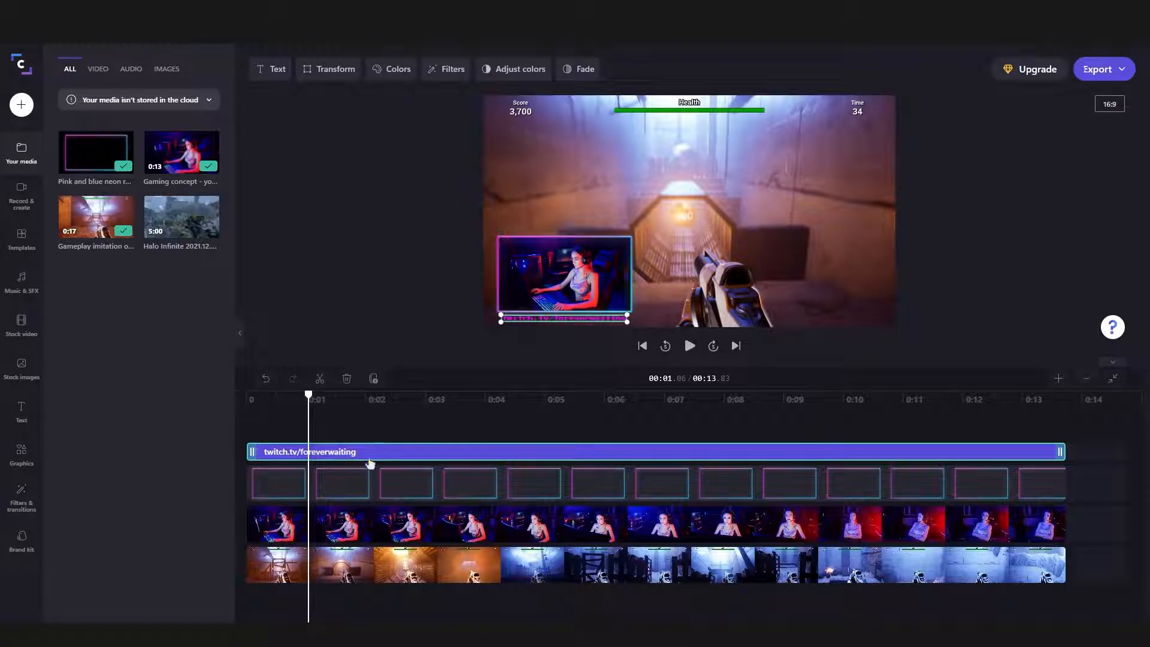
Add the imported Halo Infinite clip to the timeline directly after the gameplay clip and dismiss the editing tip
{"action": "mouse_move", "coordinate": [187, 237]}
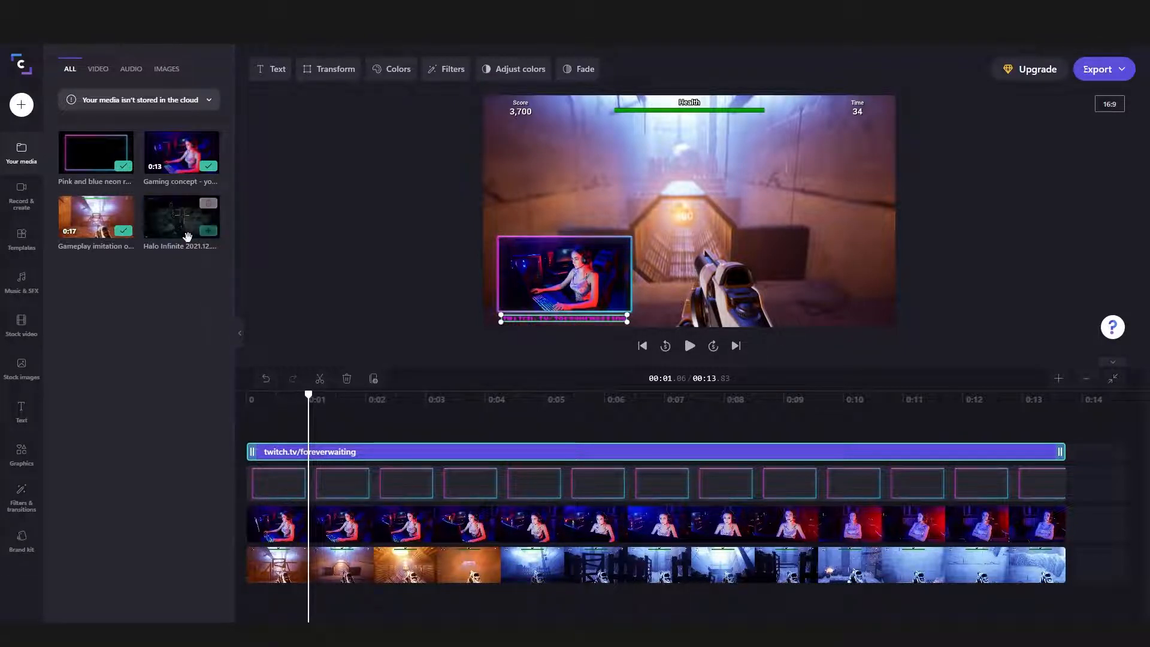
{"action": "left_click_drag", "start_coordinate": [187, 236], "coordinate": [930, 573]}
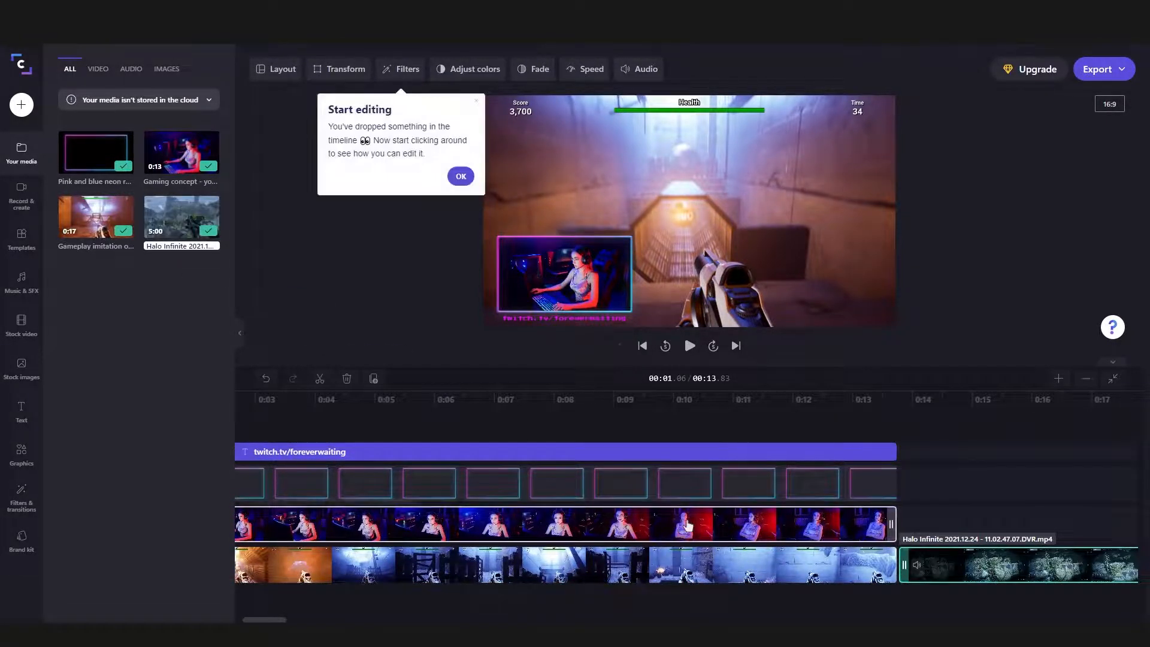
{"action": "left_click", "coordinate": [461, 176]}
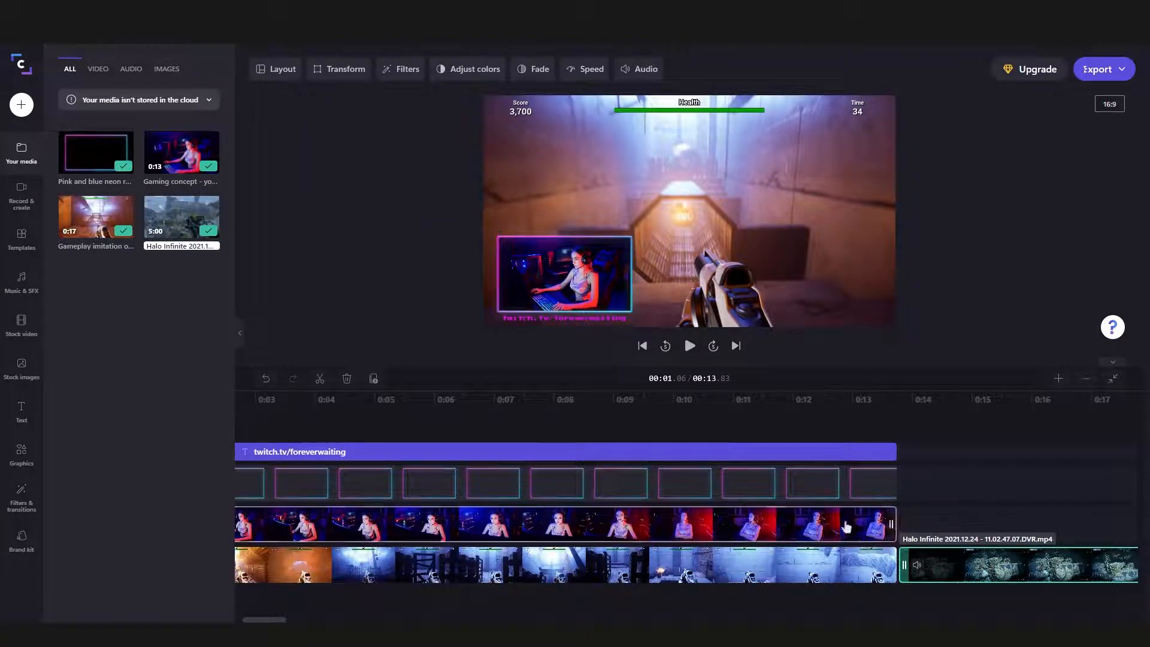
Inspect the webcam clip's resize handles in the preview, and select the Halo Infinite clip with the playhead at 14.79 seconds
{"action": "left_click", "coordinate": [885, 525]}
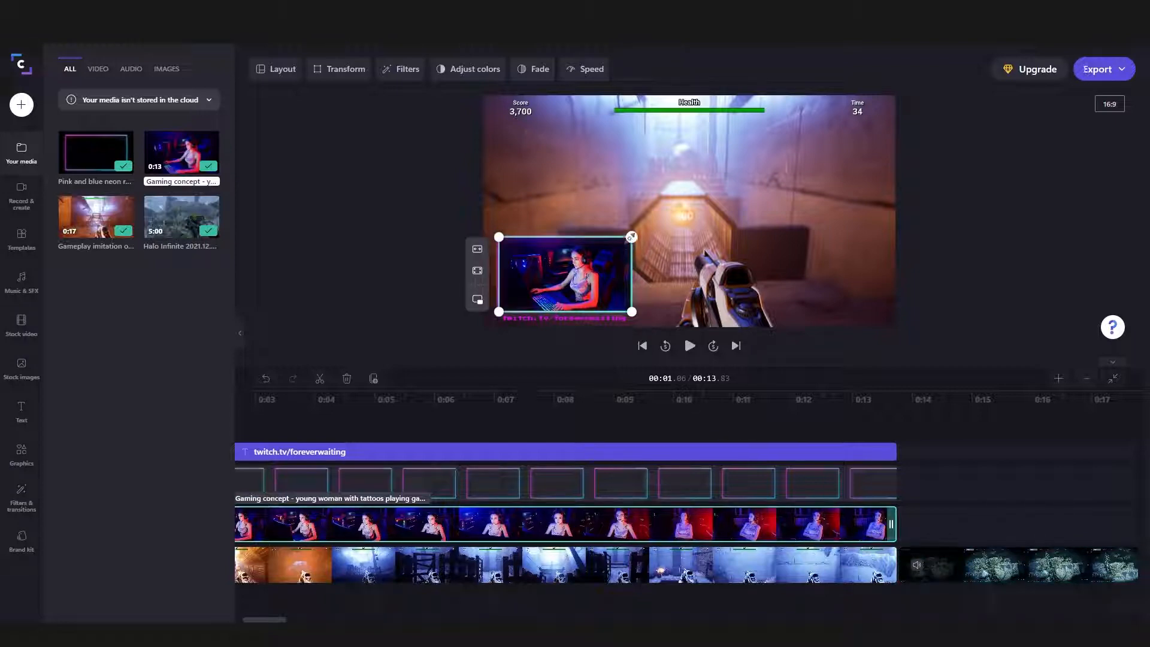
{"action": "mouse_move", "coordinate": [631, 237]}
{"action": "left_mouse_down"}
{"action": "mouse_move", "coordinate": [685, 203]}
{"action": "mouse_move", "coordinate": [630, 236]}
{"action": "left_mouse_up"}
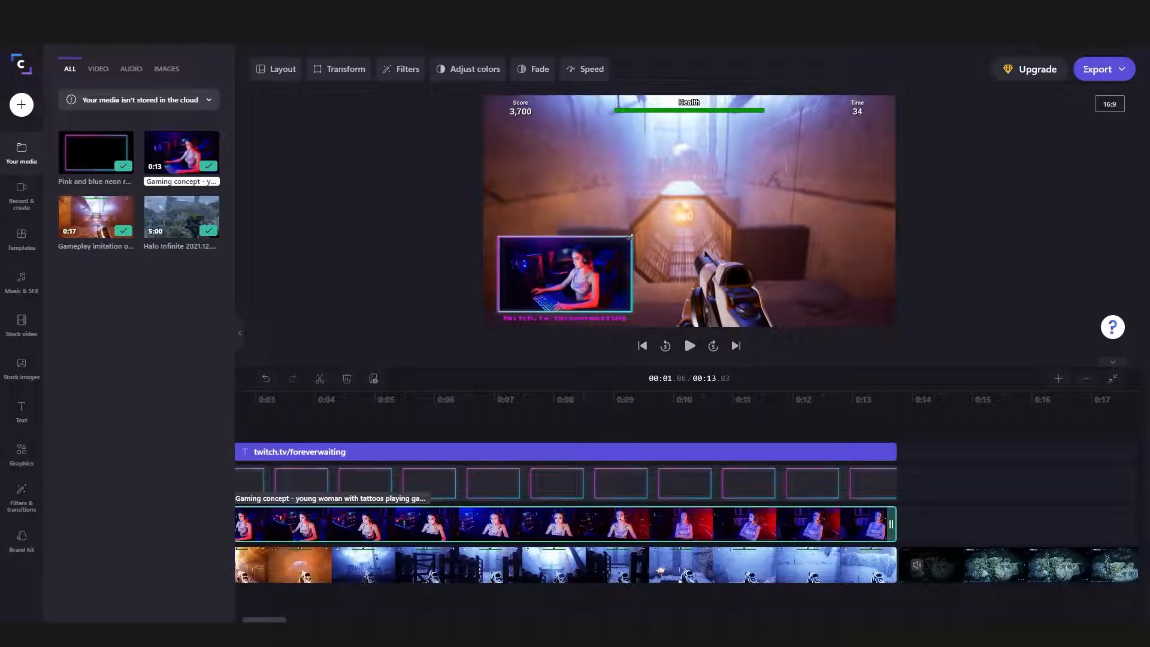
{"action": "left_click", "coordinate": [955, 512]}
{"action": "left_click", "coordinate": [950, 566]}
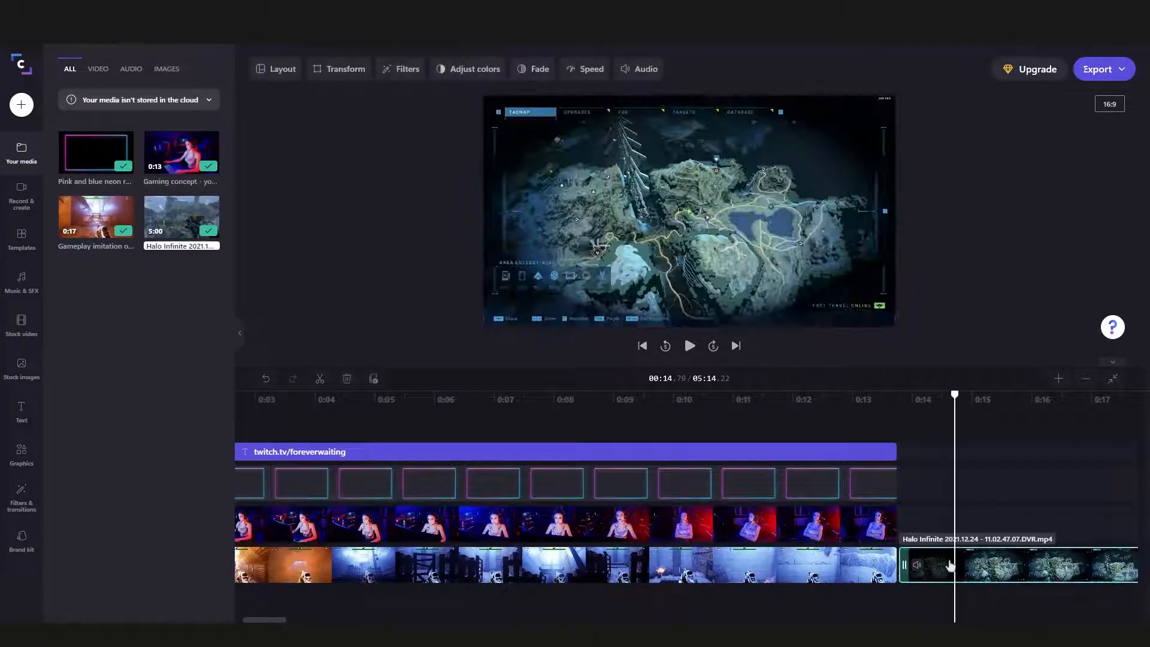
Delete the webcam clip and the neon border layer from the timeline
{"action": "left_click", "coordinate": [806, 420]}
{"action": "left_click", "coordinate": [798, 531]}
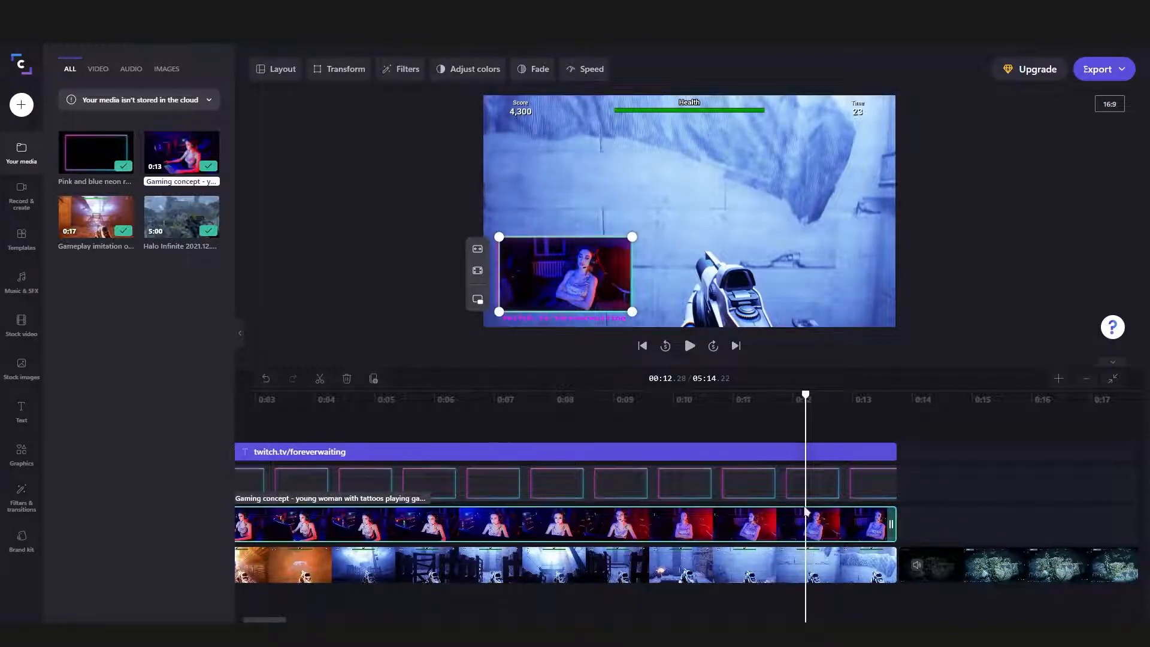
{"action": "key", "text": "Delete"}
{"action": "left_click", "coordinate": [790, 504]}
{"action": "key", "text": "Delete"}
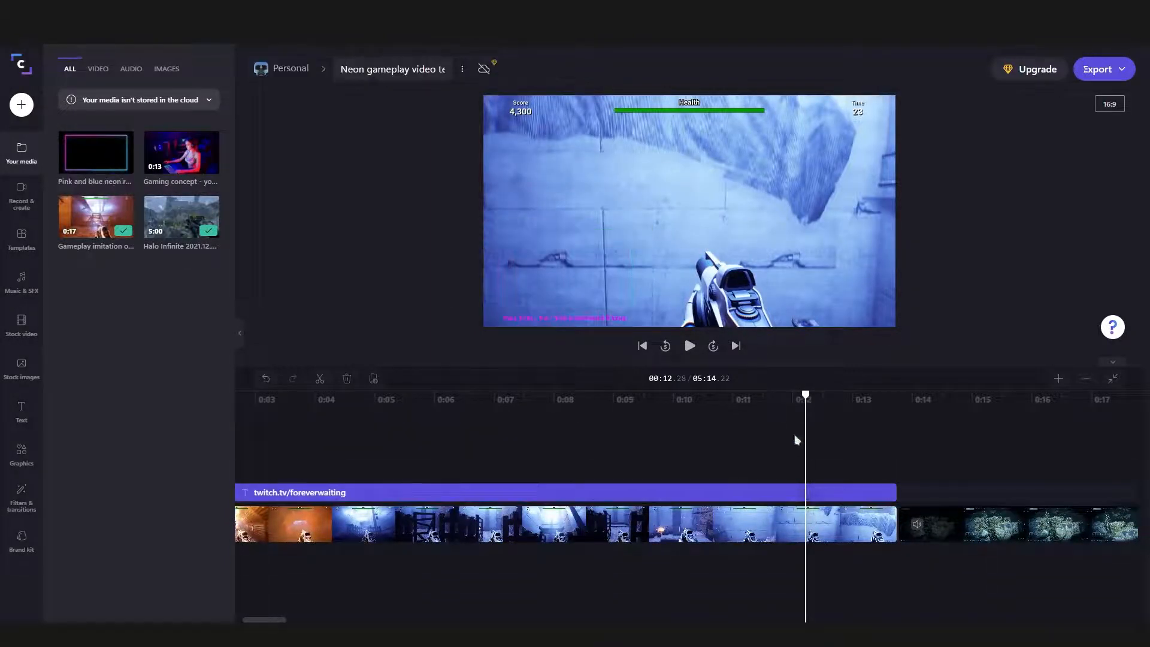
Split the Halo Infinite clip at 16.87 seconds, delete its opening segment and close the gap against the gameplay clip
{"action": "left_click_drag", "start_coordinate": [805, 394], "coordinate": [1078, 525]}
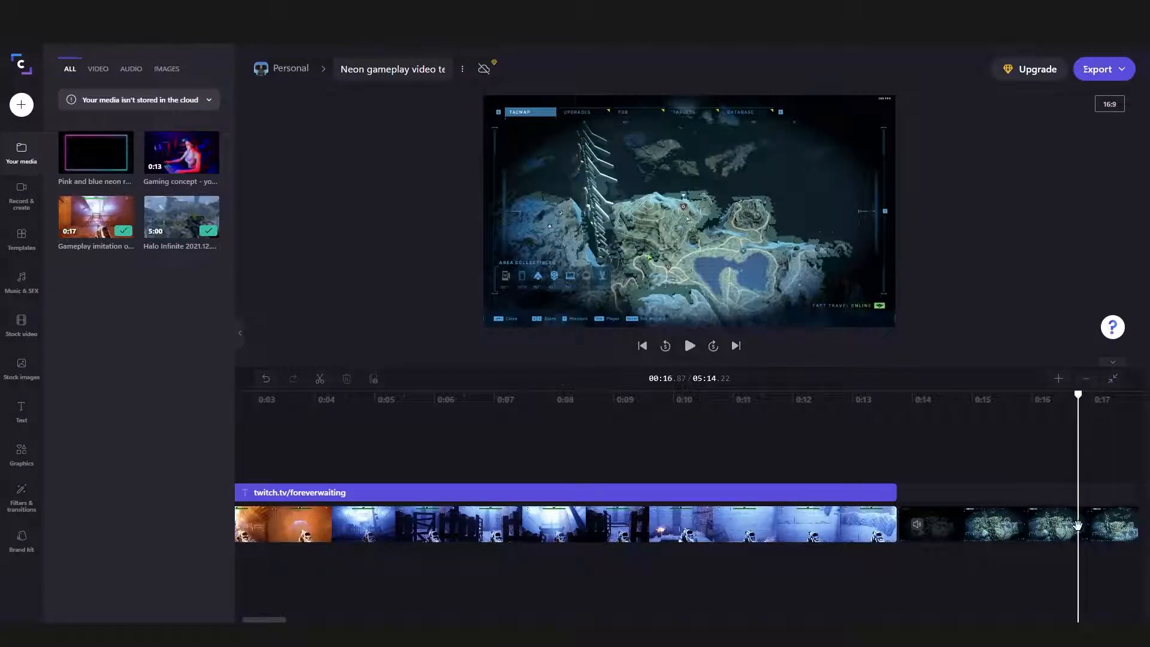
{"action": "left_click", "coordinate": [320, 378]}
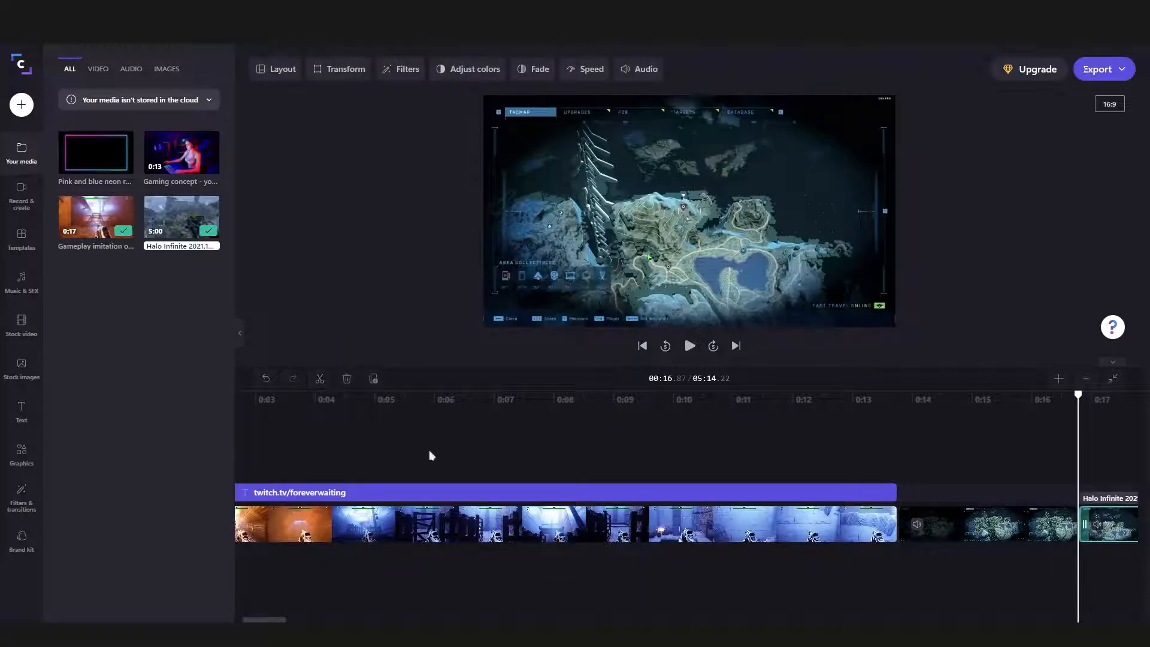
{"action": "left_click", "coordinate": [1061, 533]}
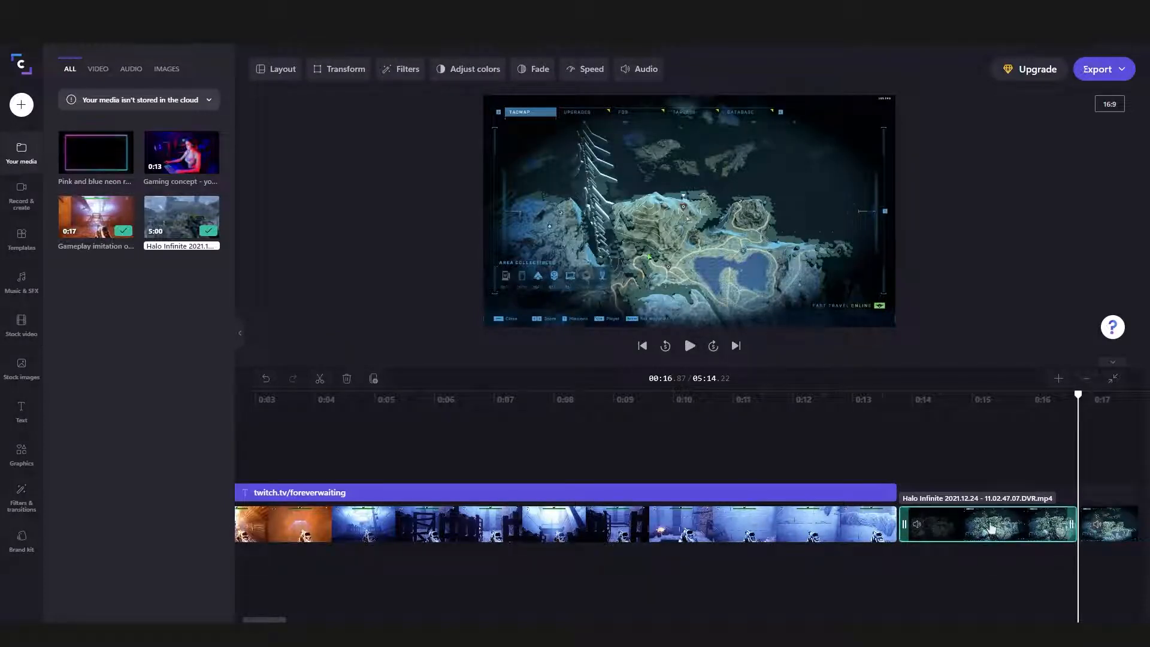
{"action": "left_click", "coordinate": [347, 379]}
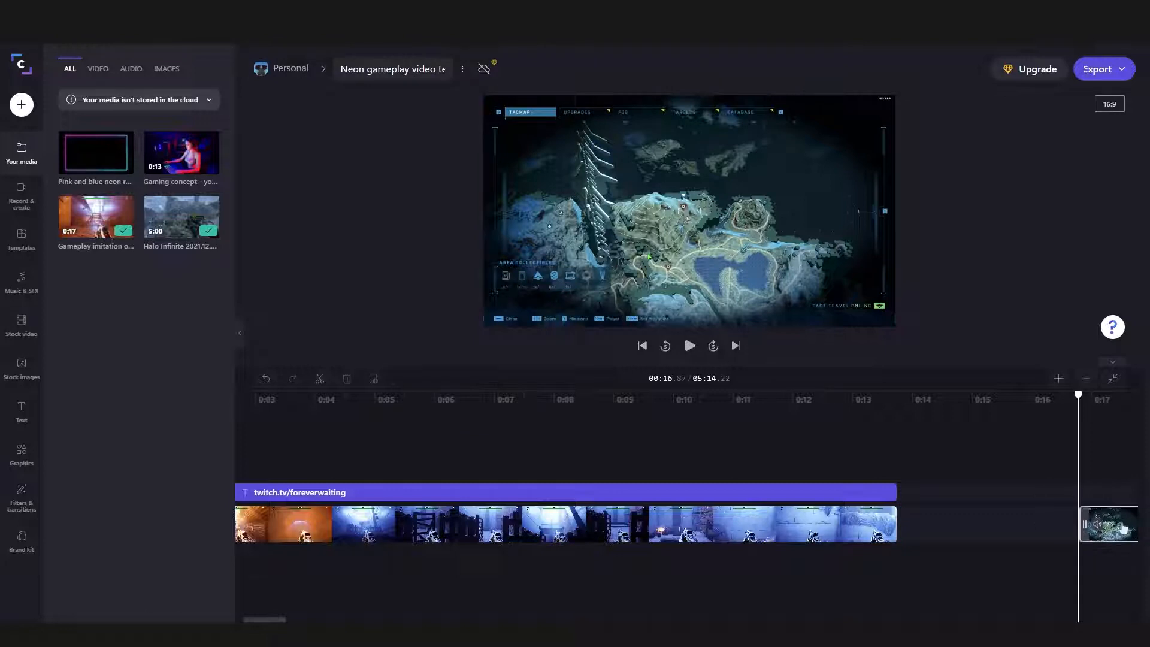
{"action": "left_click_drag", "start_coordinate": [1079, 515], "coordinate": [850, 528]}
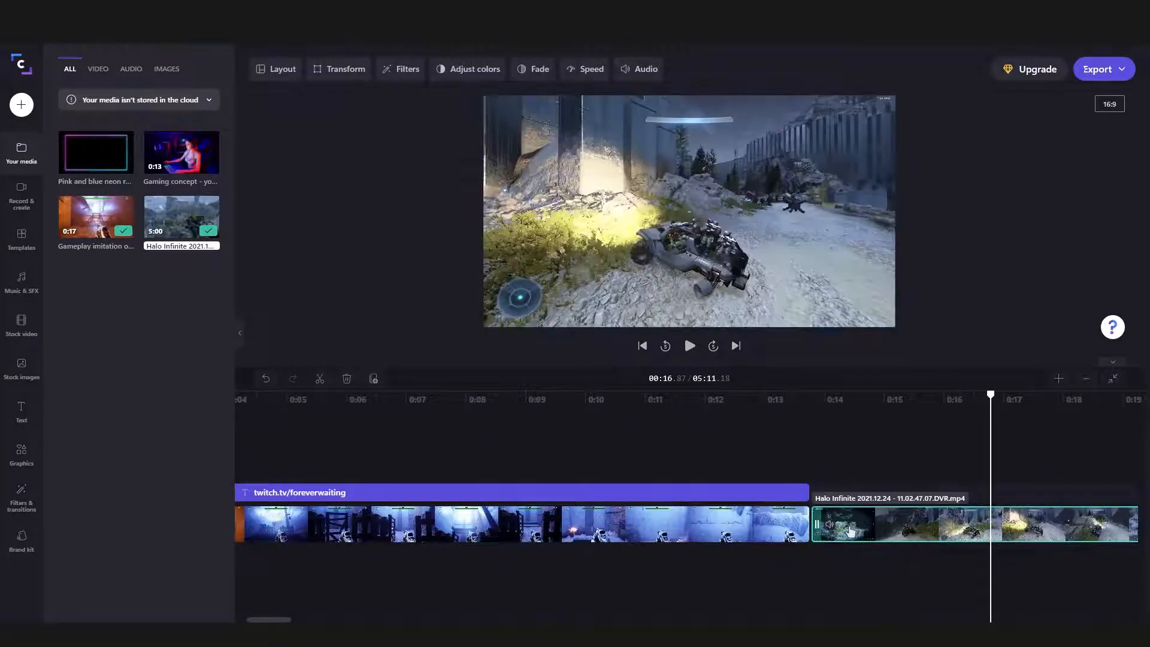
Try trimming the start of the Halo Infinite clip with its edge handle, and scrub its opening between about 14 and 16 seconds
{"action": "left_click_drag", "start_coordinate": [826, 400], "coordinate": [843, 400]}
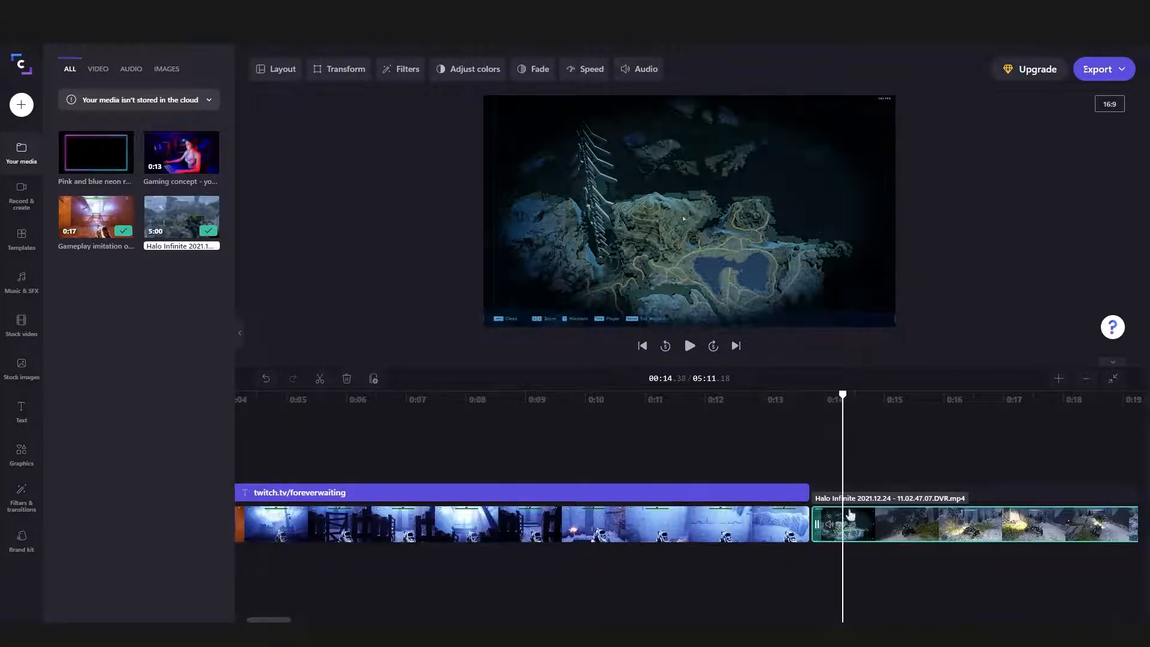
{"action": "mouse_move", "coordinate": [816, 524]}
{"action": "left_mouse_down"}
{"action": "mouse_move", "coordinate": [925, 522]}
{"action": "mouse_move", "coordinate": [833, 521]}
{"action": "left_mouse_up"}
{"action": "left_click", "coordinate": [937, 401]}
{"action": "left_click", "coordinate": [931, 396]}
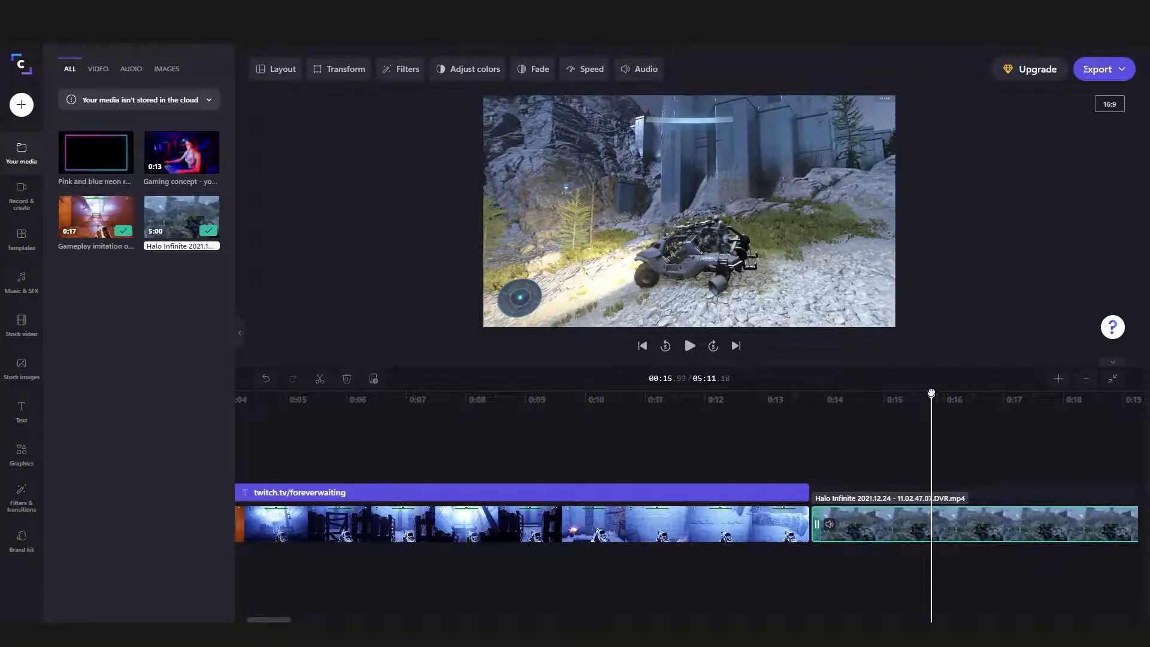
{"action": "left_click_drag", "start_coordinate": [931, 394], "coordinate": [821, 401]}
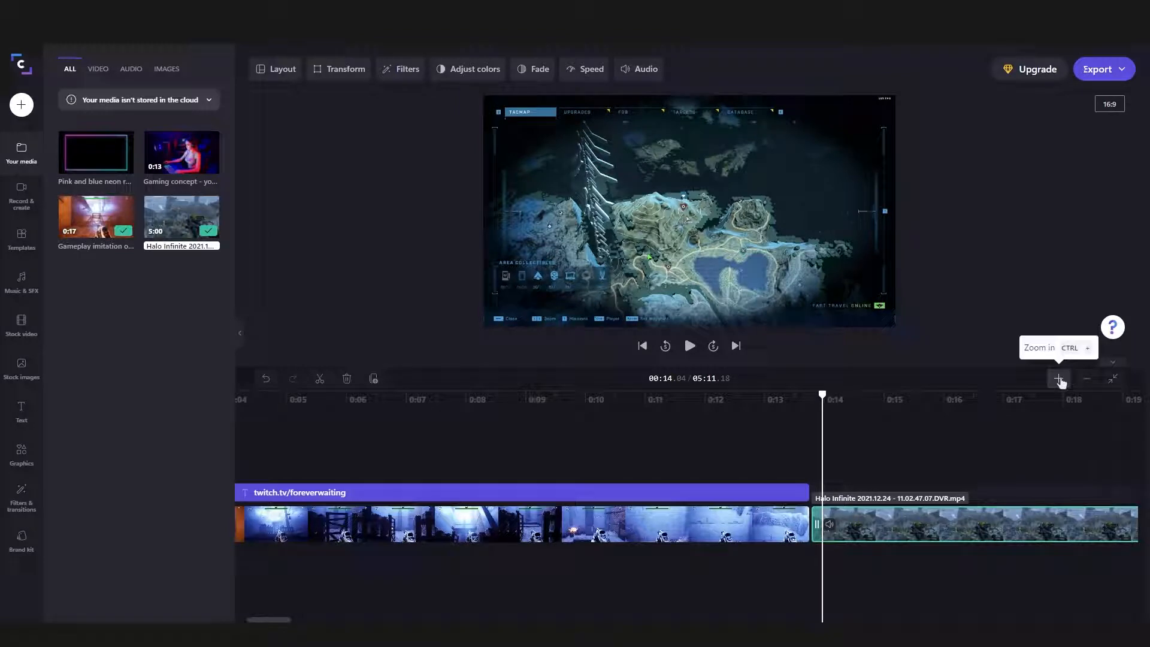
Zoom the timeline out to show more of the Halo Infinite clip and preview it at 20.29 and 19.53 seconds
{"action": "left_click", "coordinate": [1085, 378]}
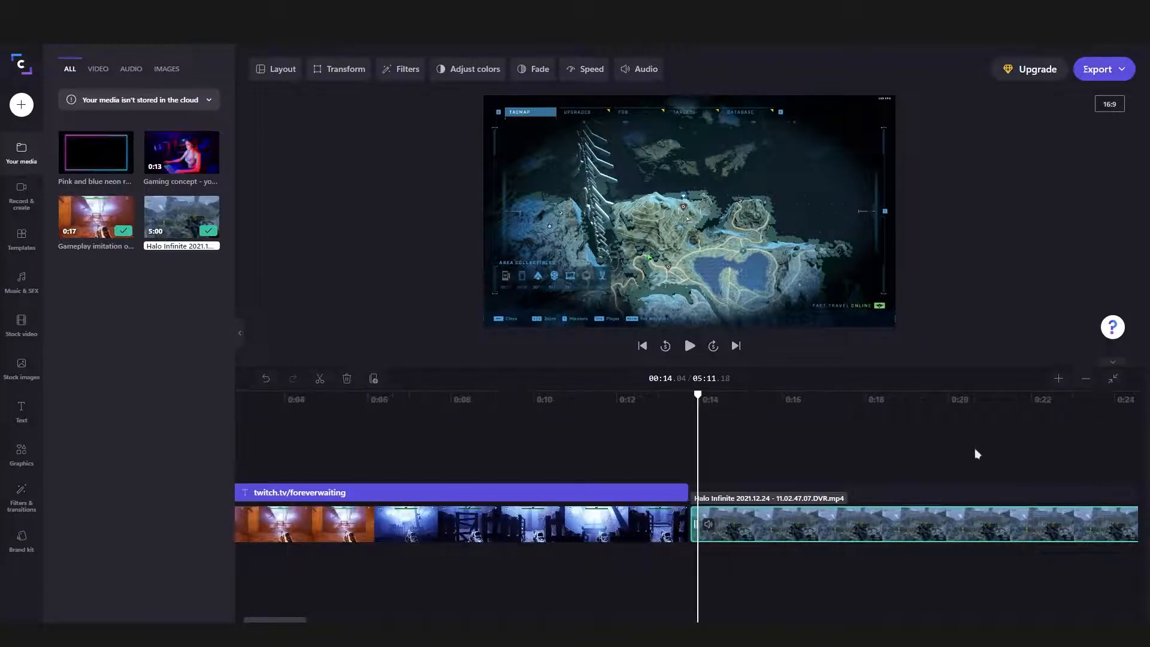
{"action": "left_click", "coordinate": [955, 456]}
{"action": "key", "text": "F11"}
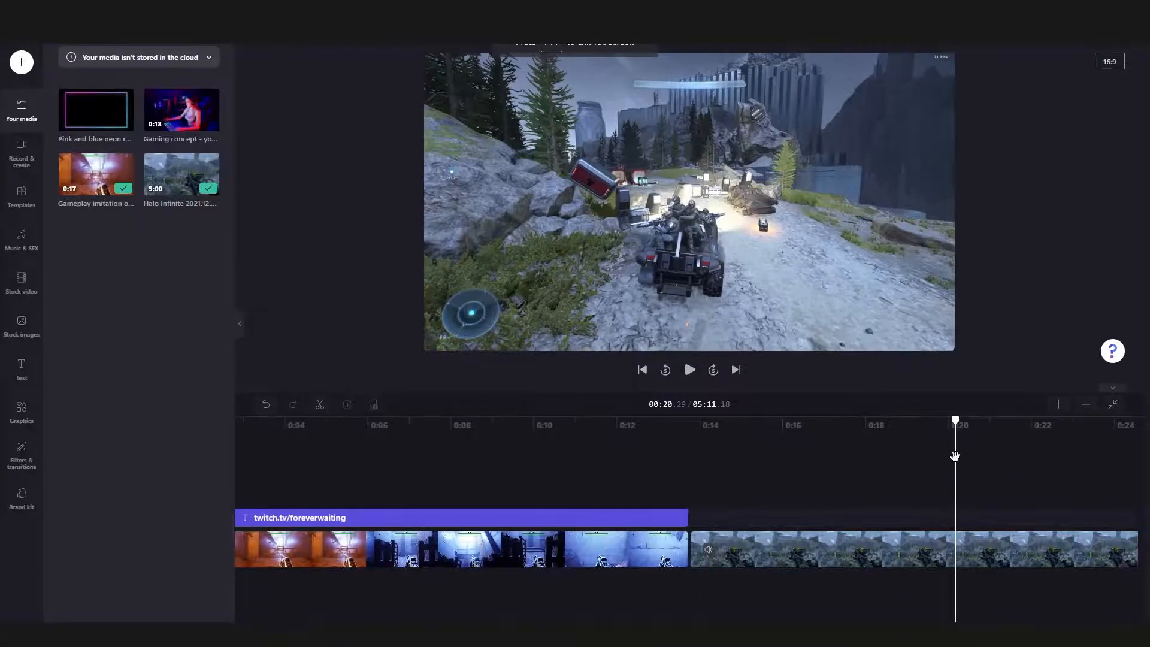
{"action": "left_click", "coordinate": [923, 470]}
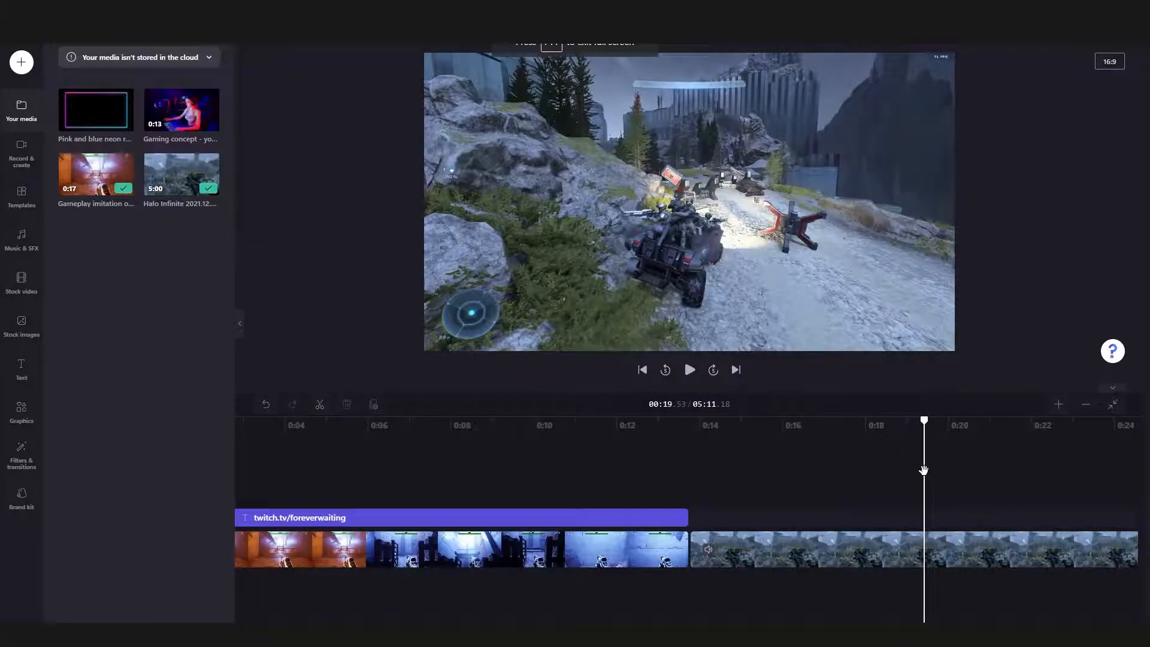
{"action": "key", "text": "F11"}
{"action": "key", "text": "minus"}
{"action": "key", "text": "minus"}
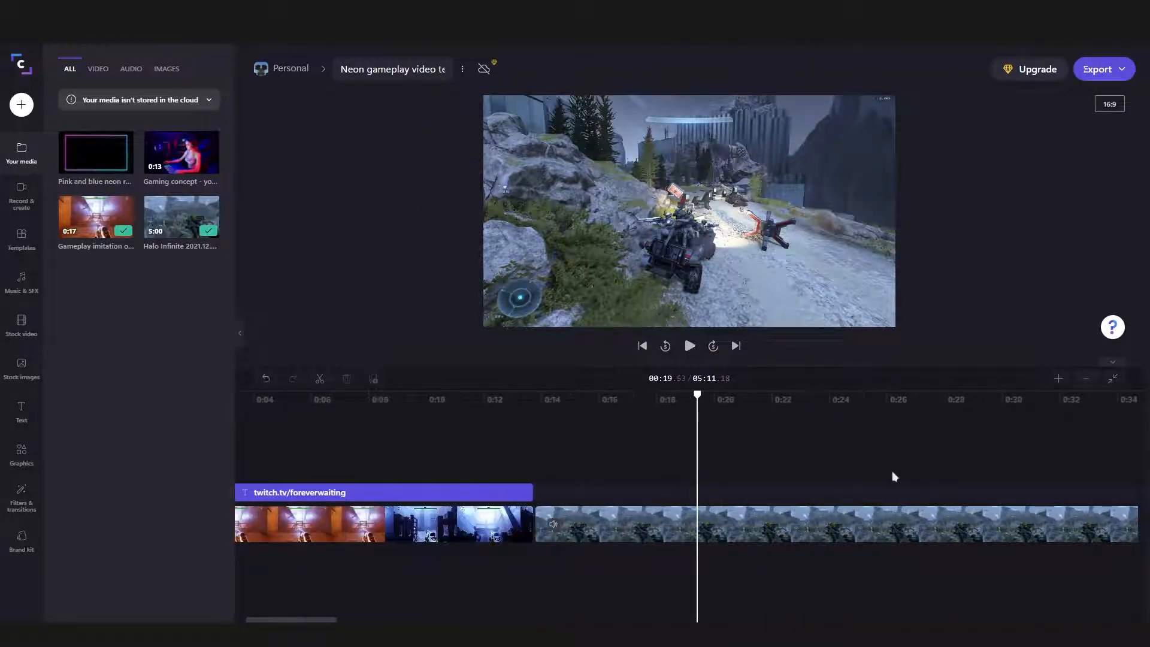
Place a Subtitle text on the track above the Halo Infinite clip, spanning the playhead at 19.53 seconds
{"action": "key", "text": "minus"}
{"action": "key", "text": "minus"}
{"action": "key", "text": "minus"}
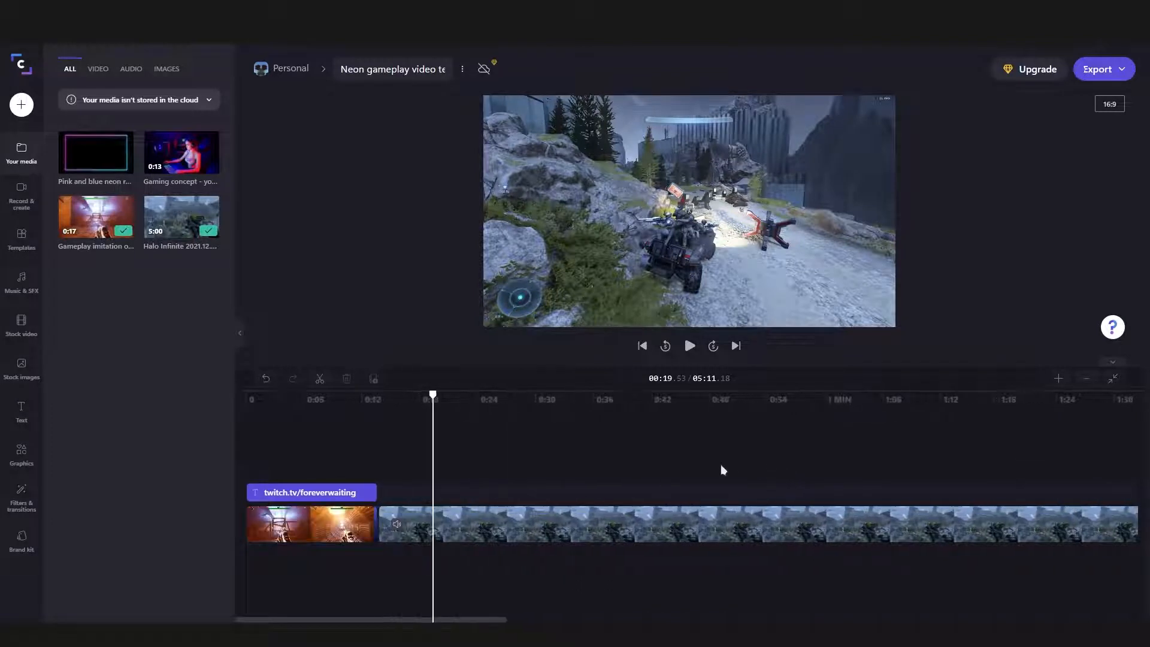
{"action": "key", "text": "minus"}
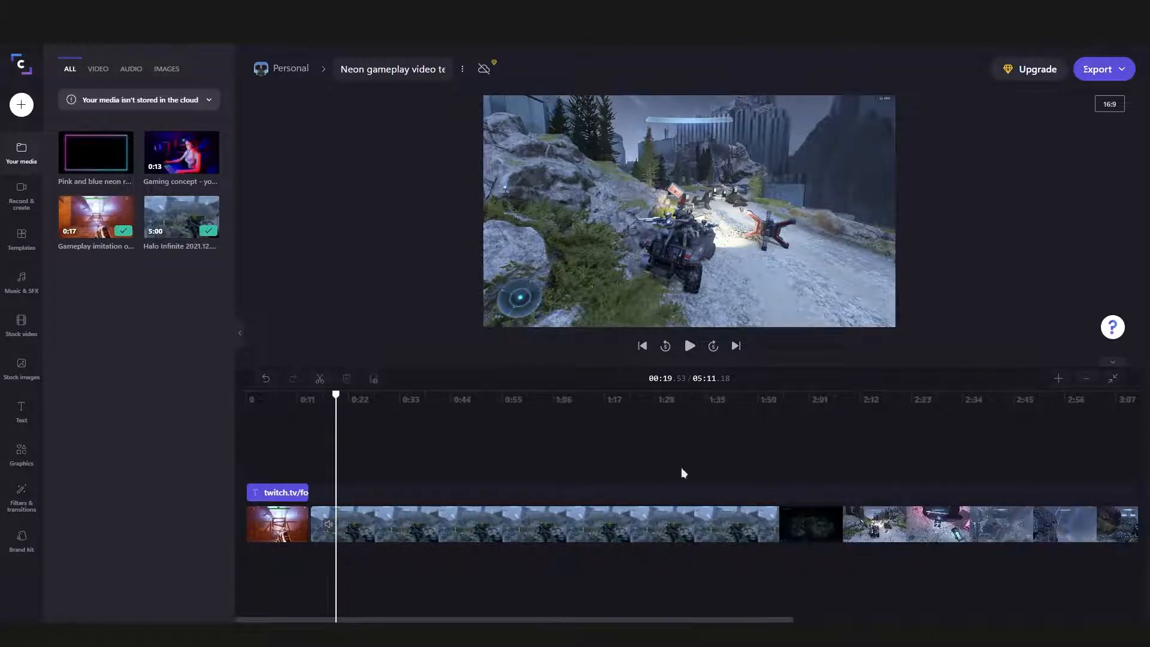
{"action": "left_click", "coordinate": [19, 410]}
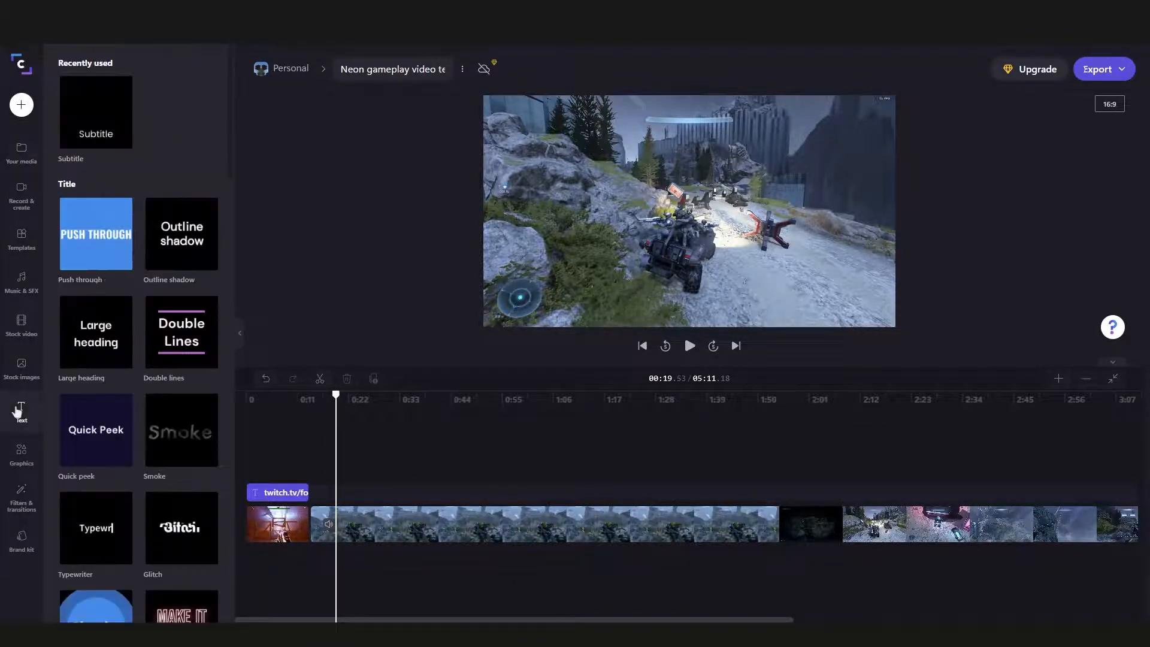
{"action": "mouse_move", "coordinate": [123, 146]}
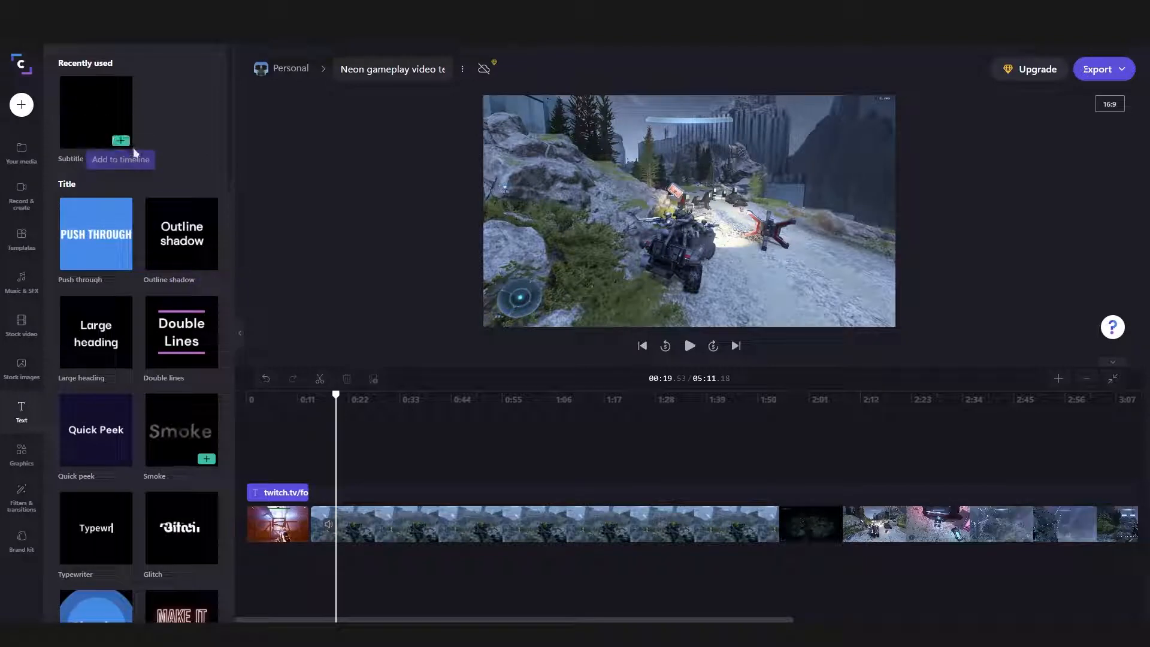
{"action": "left_click_drag", "start_coordinate": [113, 115], "coordinate": [339, 495]}
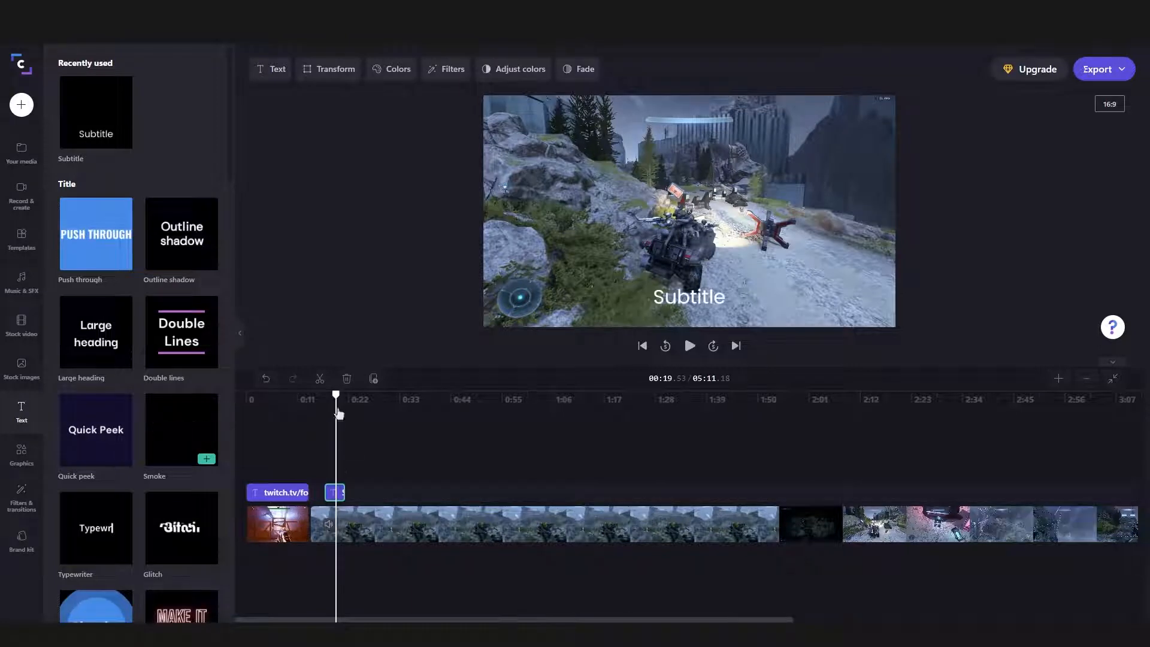
Replace the placeholder wording of the new subtitle with "Hello! :)"
{"action": "left_click", "coordinate": [704, 305]}
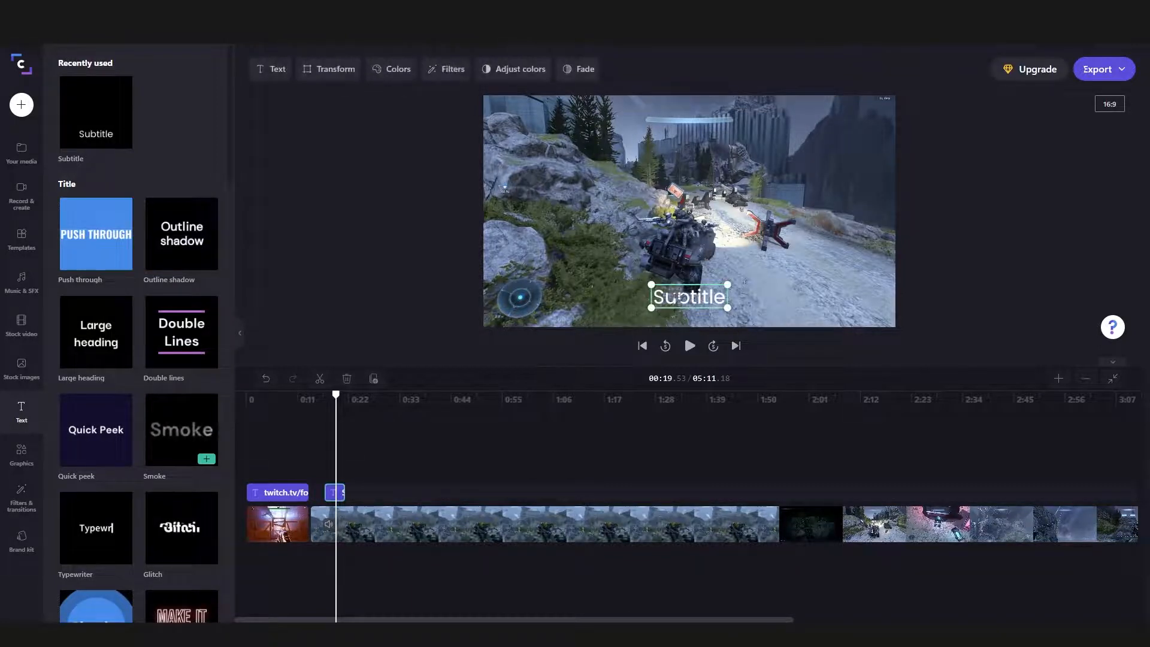
{"action": "left_click", "coordinate": [266, 71]}
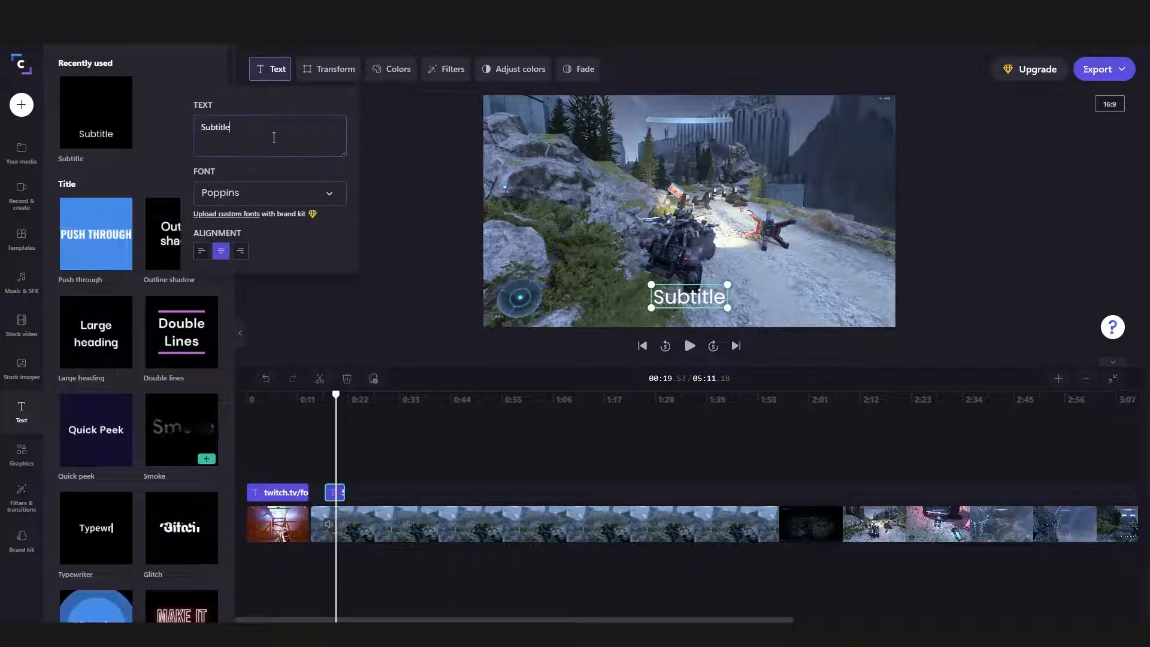
{"action": "left_click_drag", "start_coordinate": [274, 138], "coordinate": [191, 134]}
{"action": "type", "text": "Hello "}
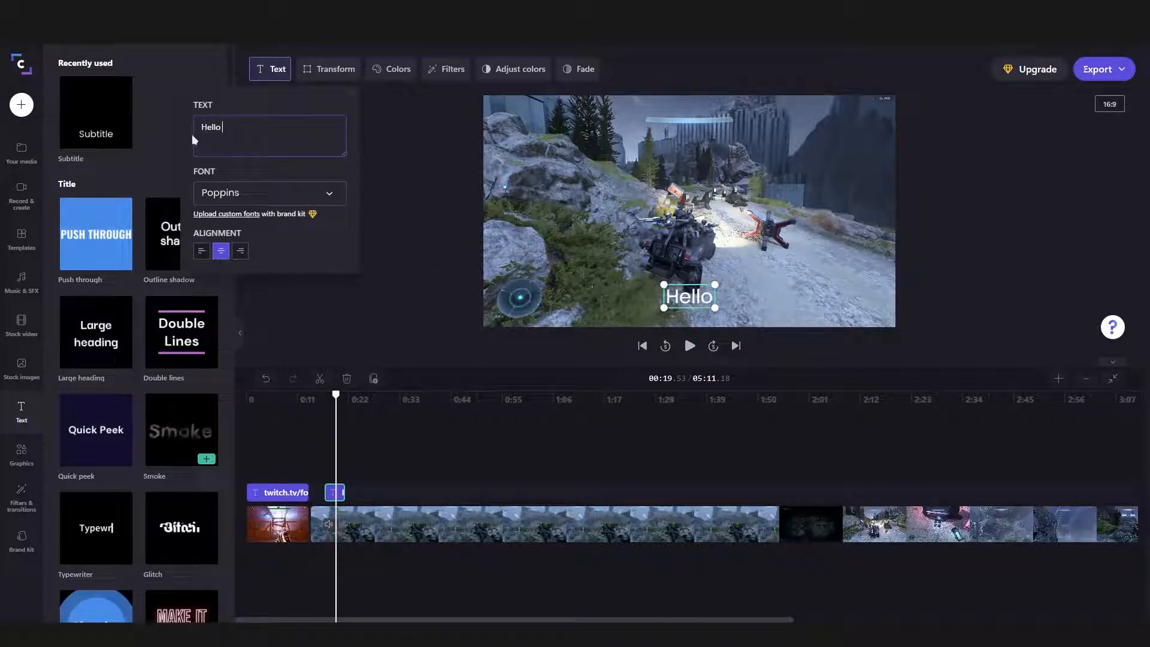
{"action": "type", "text": "! :)"}
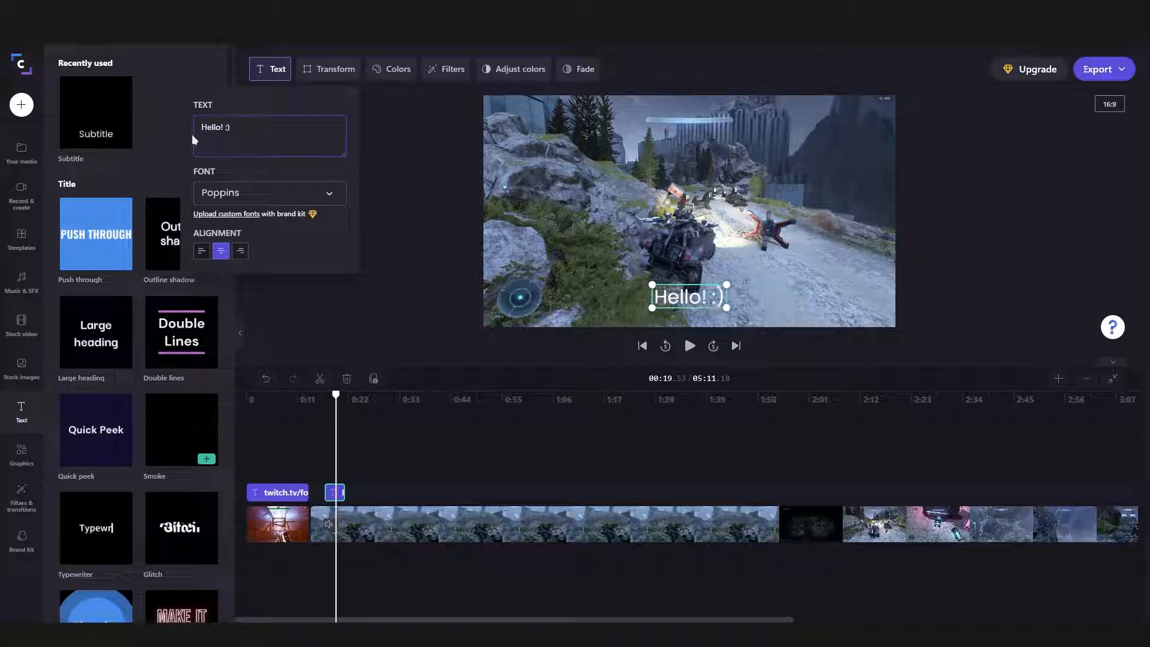
Set the font of the "Hello! :)" subtitle to Anton
{"action": "left_click", "coordinate": [267, 202]}
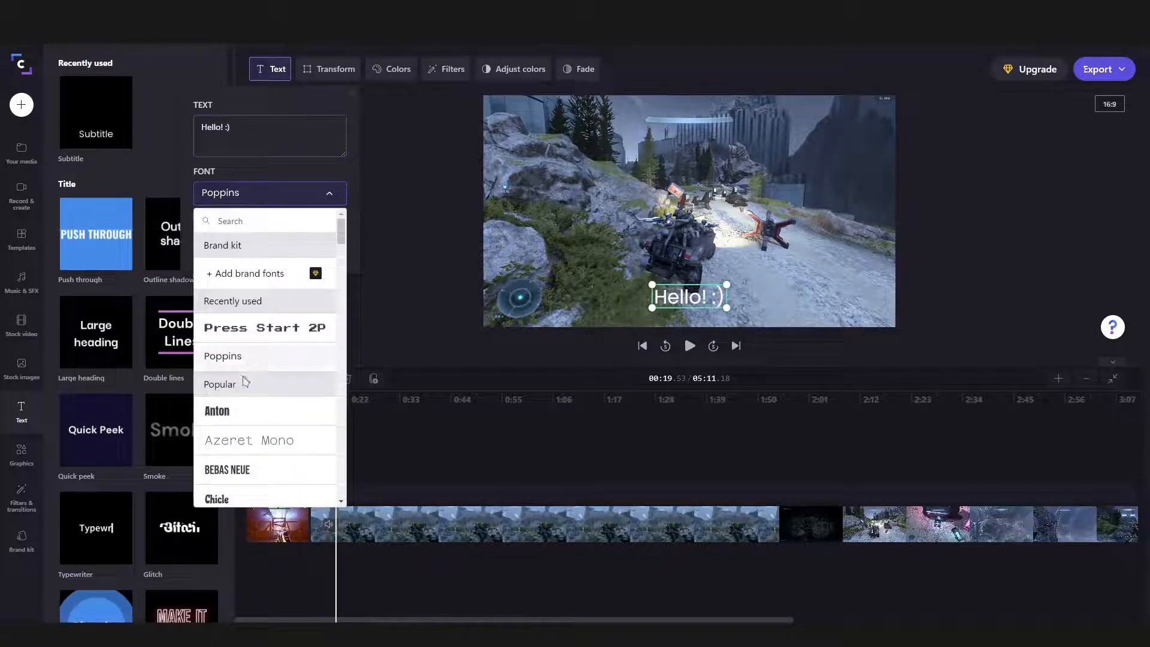
{"action": "left_click", "coordinate": [236, 410]}
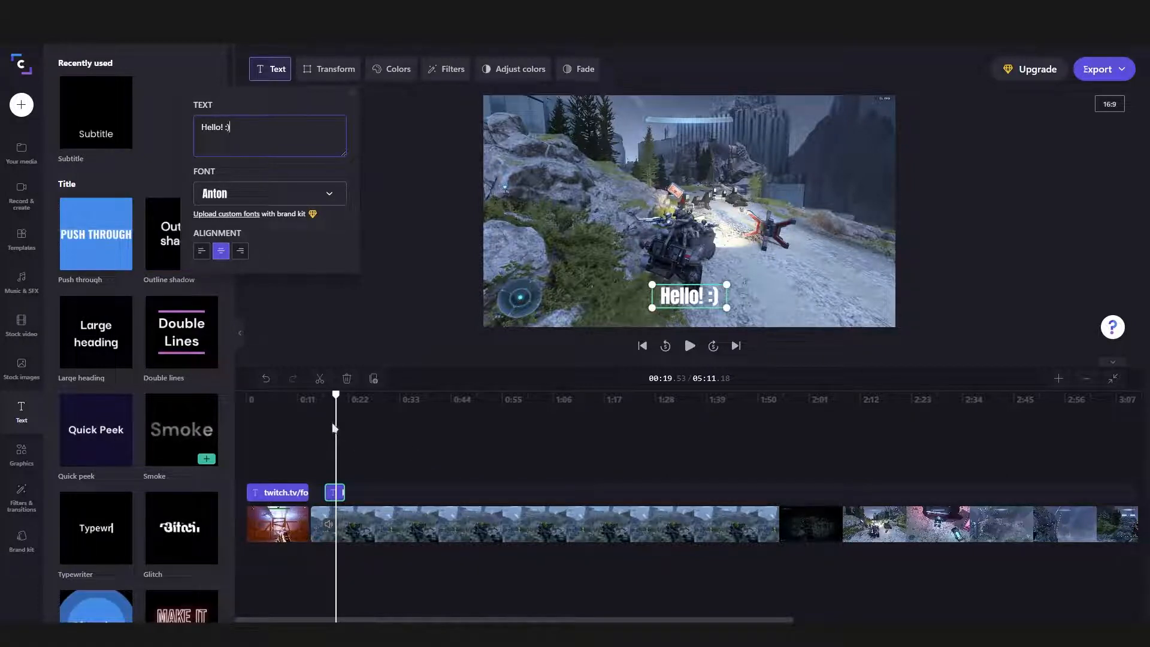
{"action": "left_click", "coordinate": [331, 421]}
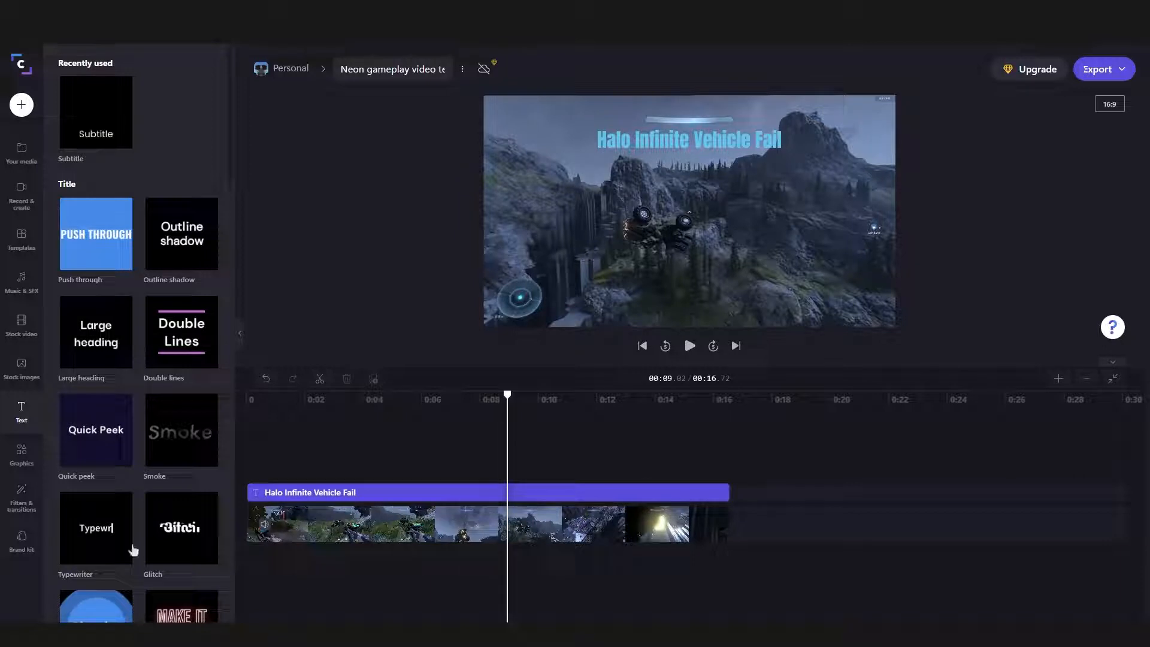
Export the Halo Infinite Vehicle Fail video at 480p and look through the options for saving or sharing it
{"action": "left_click", "coordinate": [1114, 71]}
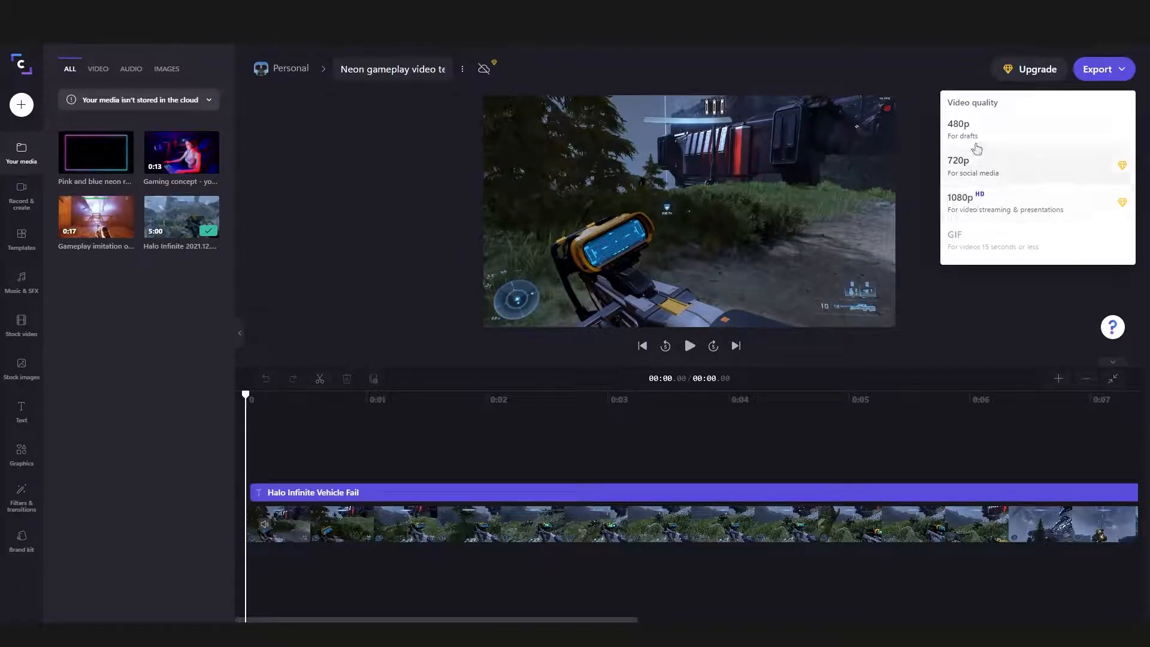
{"action": "left_click", "coordinate": [975, 143]}
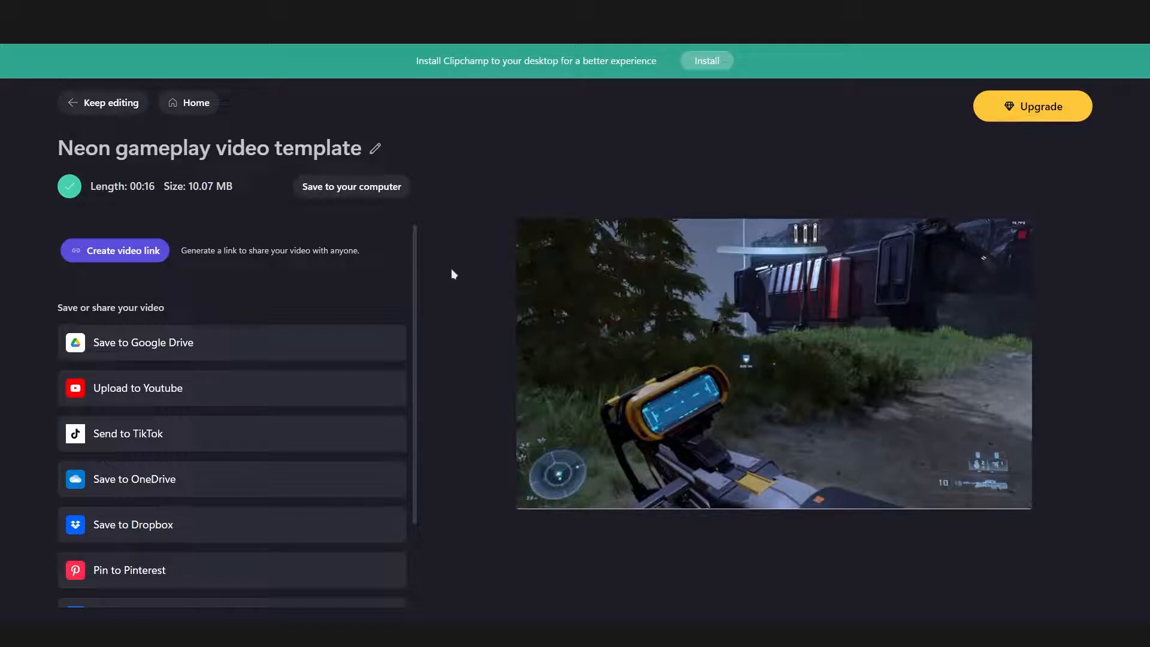
{"action": "left_click", "coordinate": [130, 255]}
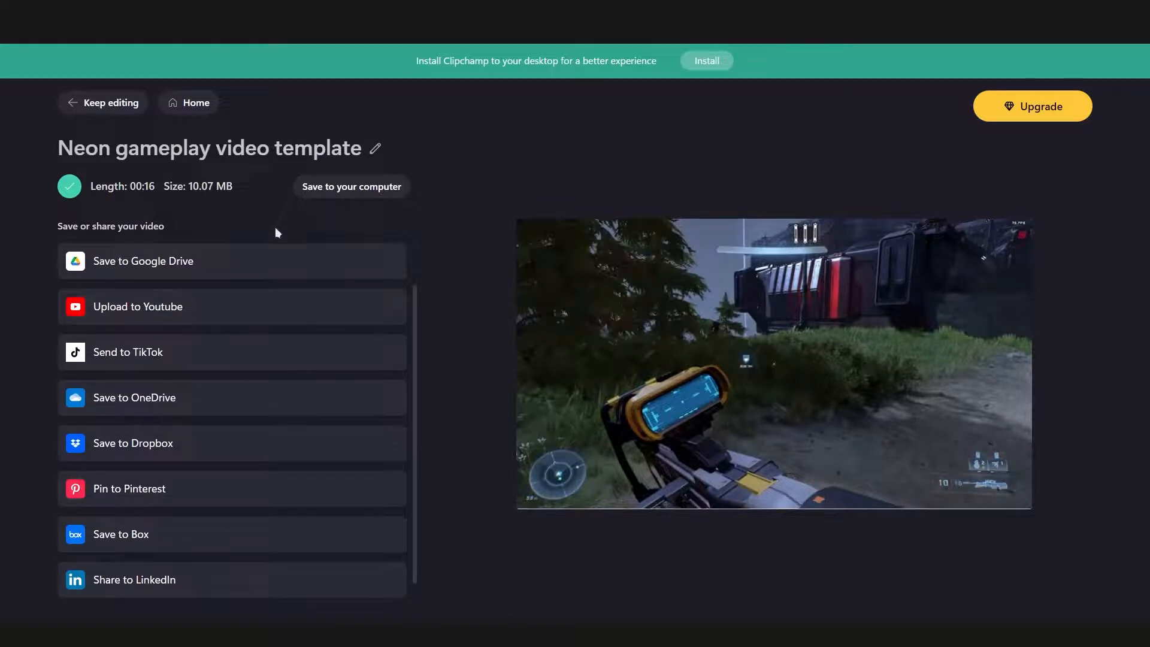
{"action": "scroll", "coordinate": [275, 228], "scroll_direction": "up", "scroll_amount": 2}
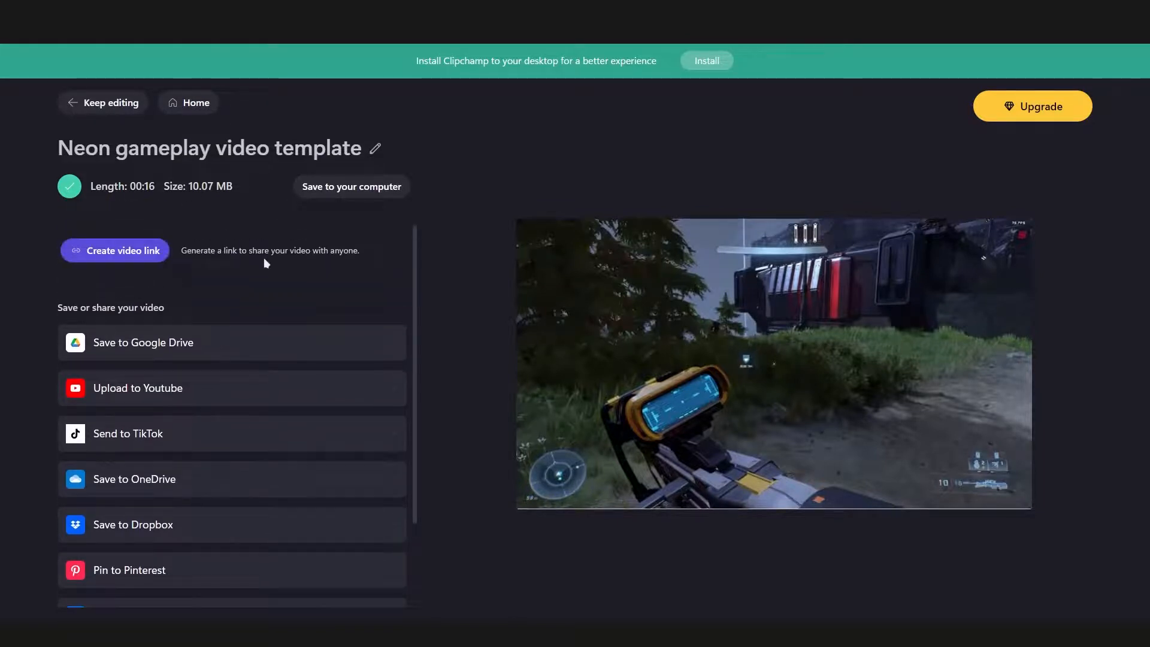
{"action": "scroll", "coordinate": [278, 281], "scroll_direction": "down", "scroll_amount": 2}
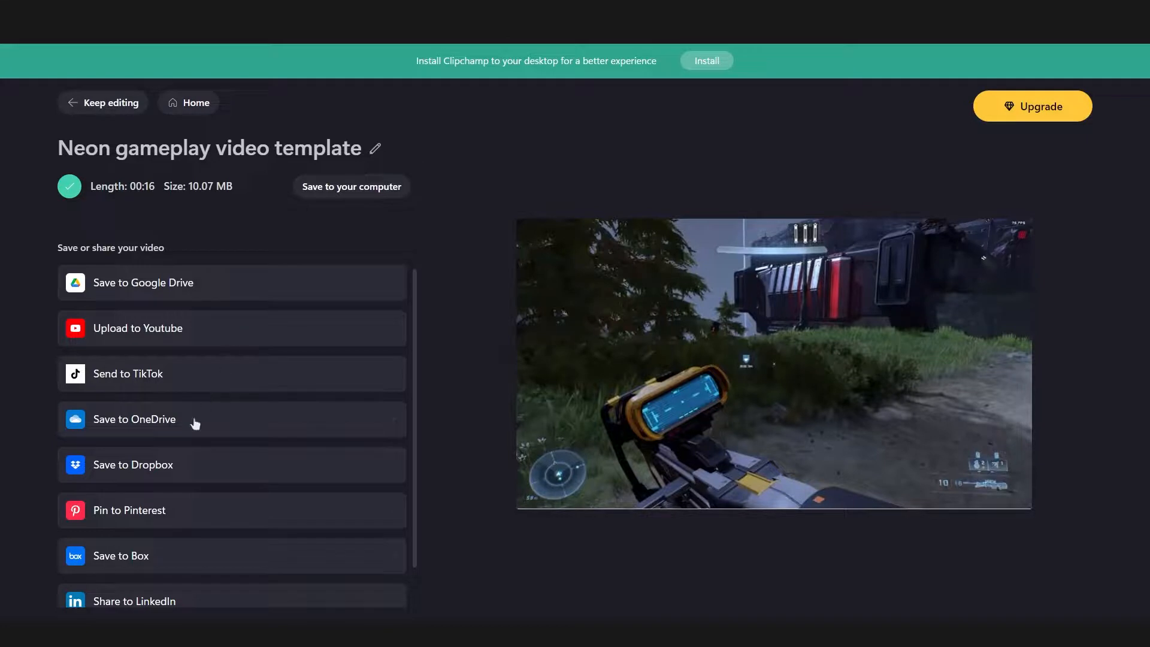
{"action": "scroll", "coordinate": [198, 474], "scroll_direction": "down", "scroll_amount": 1}
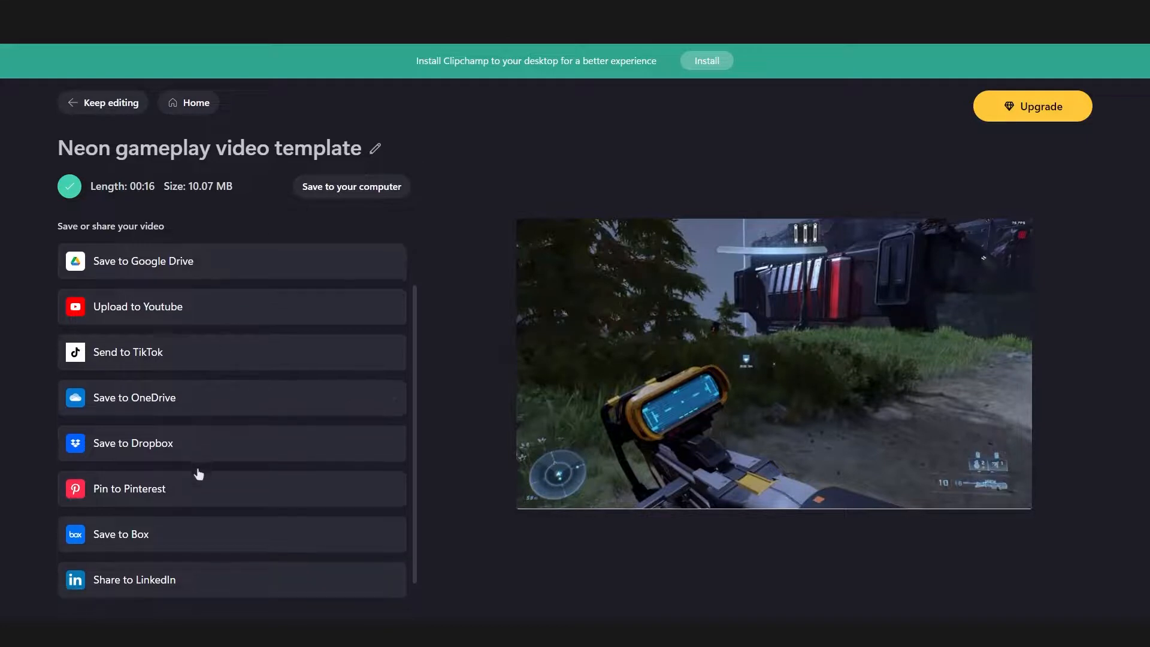
{"action": "scroll", "coordinate": [217, 499], "scroll_direction": "up", "scroll_amount": 3}
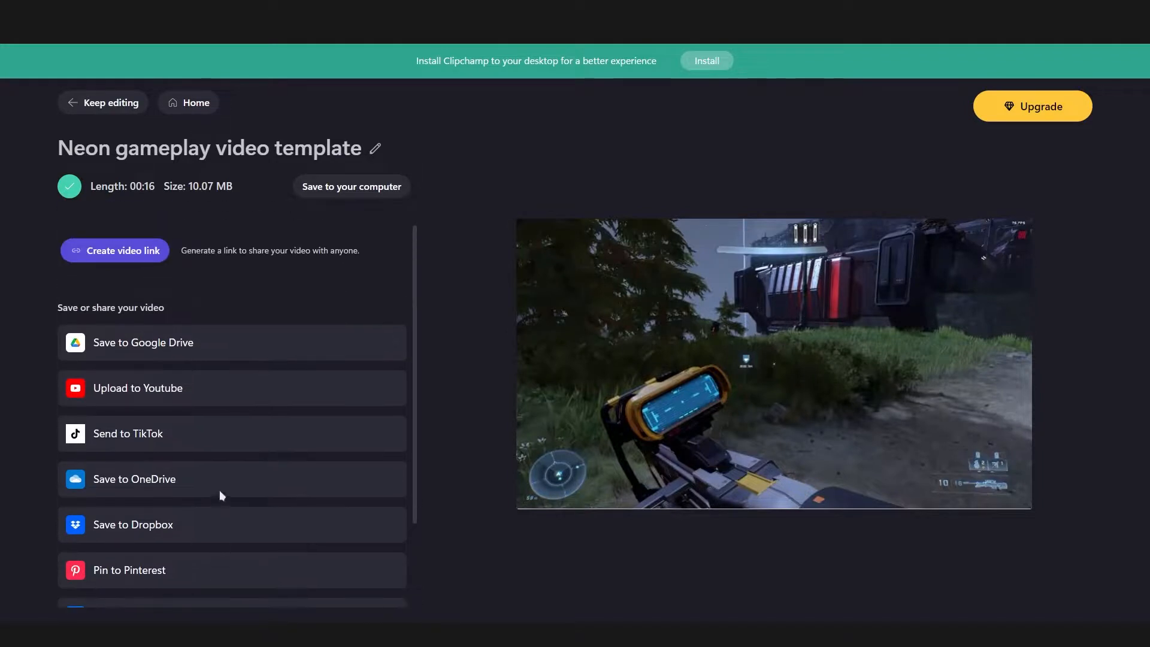